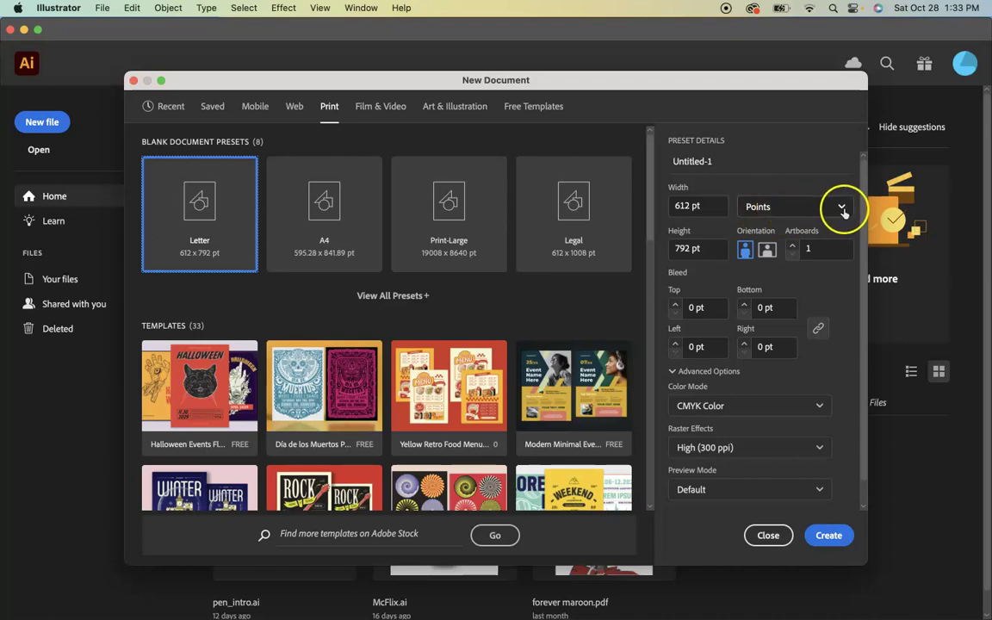
Create a landscape Letter print document named Vector Landscape, measured in inches at 11 by 8.5 in
{"action": "left_click", "coordinate": [842, 208]}
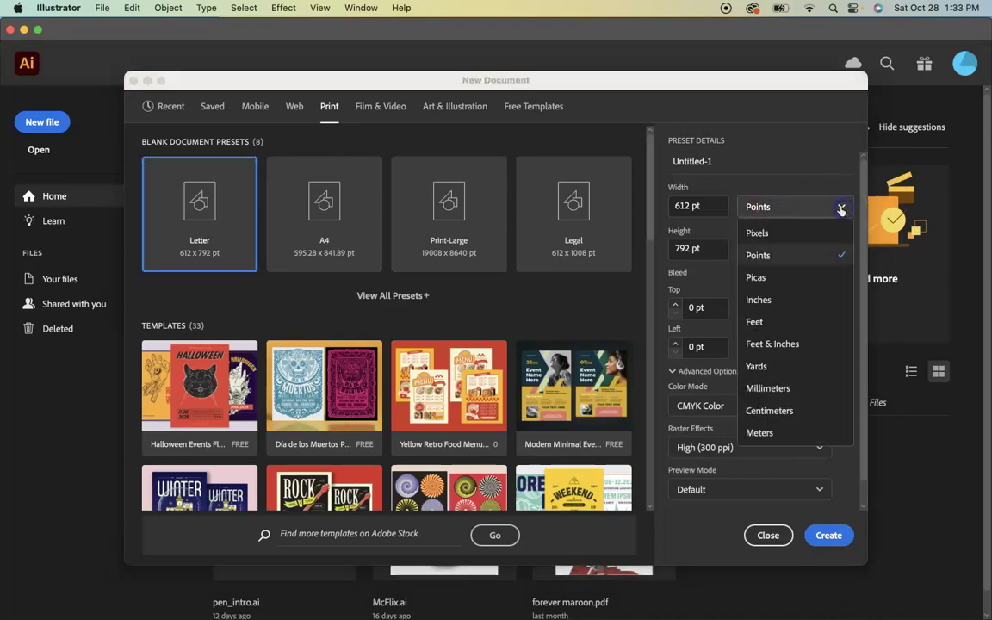
{"action": "left_click", "coordinate": [759, 300]}
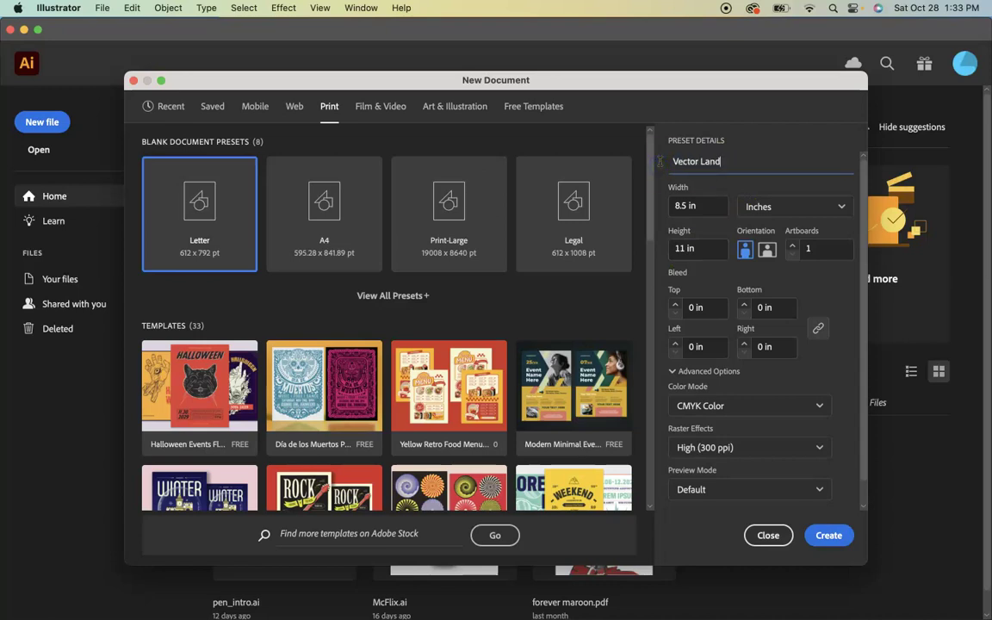
{"action": "left_click", "coordinate": [705, 199]}
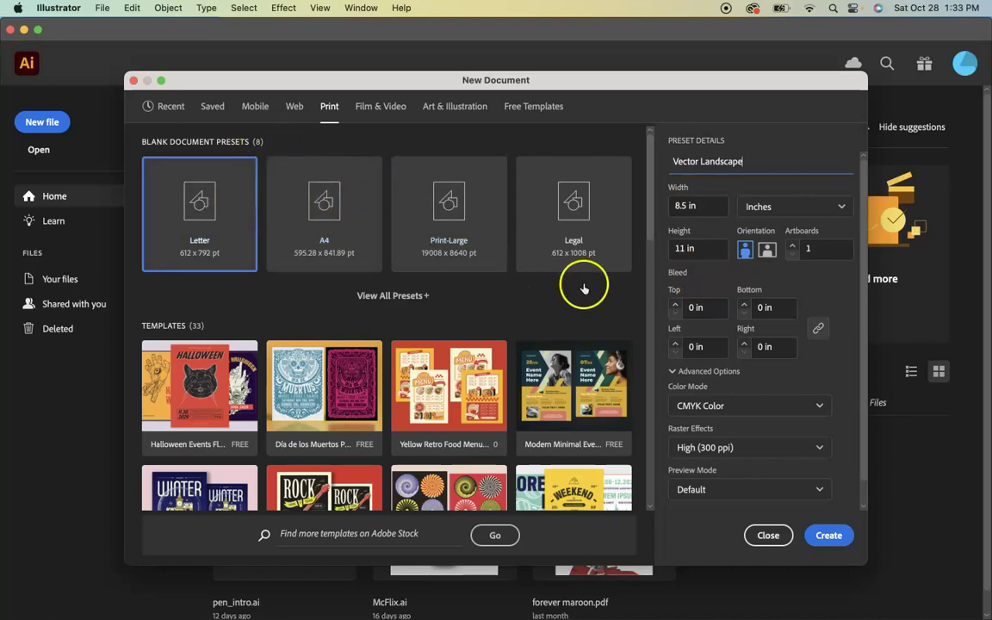
{"action": "left_click", "coordinate": [768, 250]}
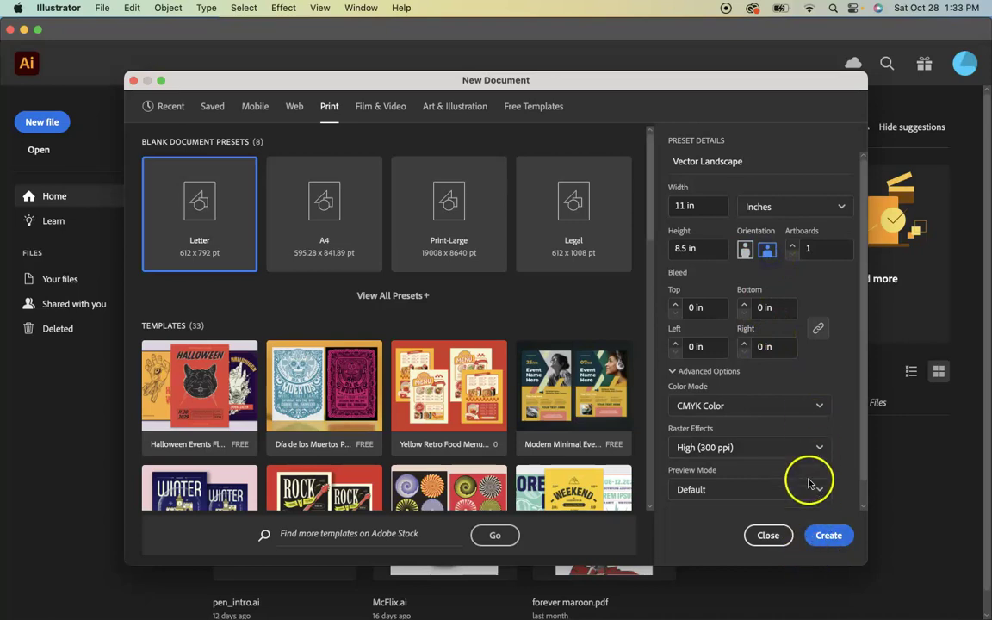
{"action": "left_click", "coordinate": [828, 536]}
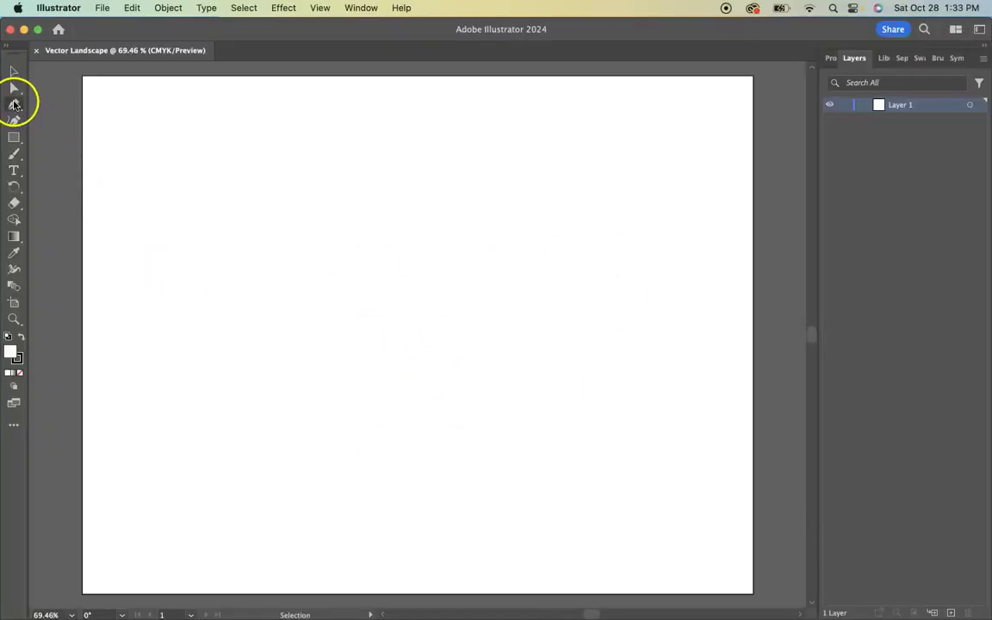
Draw a closed, straight-edged mountain range with the Pen tool, with two peaks and both ends extending past the artboard's sides
{"action": "left_click", "coordinate": [65, 334]}
{"action": "left_click", "coordinate": [197, 240]}
{"action": "left_click", "coordinate": [324, 358]}
{"action": "left_click", "coordinate": [564, 161]}
{"action": "left_click", "coordinate": [699, 308]}
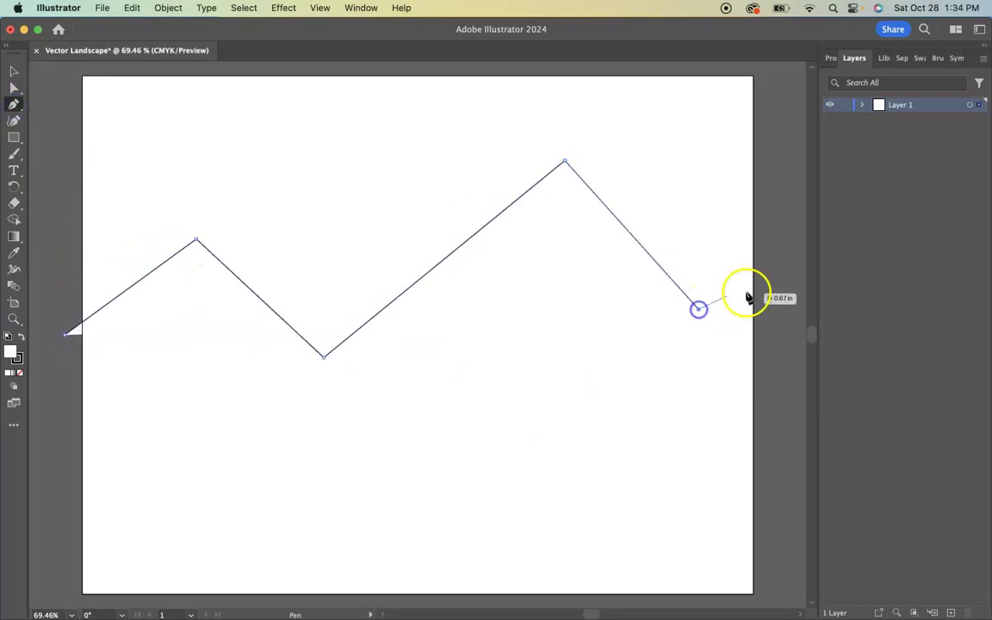
{"action": "left_click", "coordinate": [796, 505]}
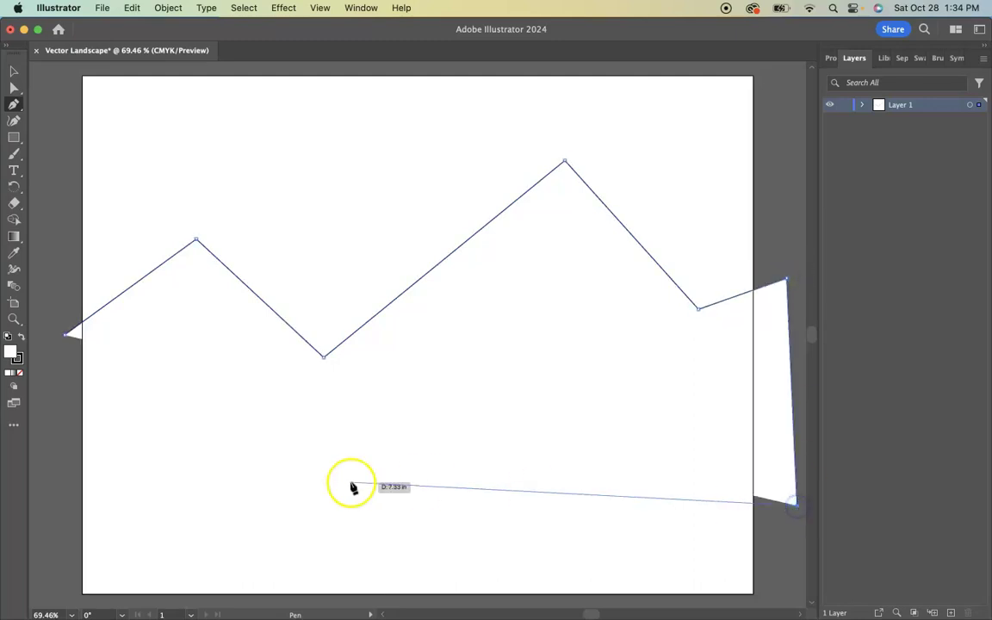
{"action": "left_click", "coordinate": [37, 464]}
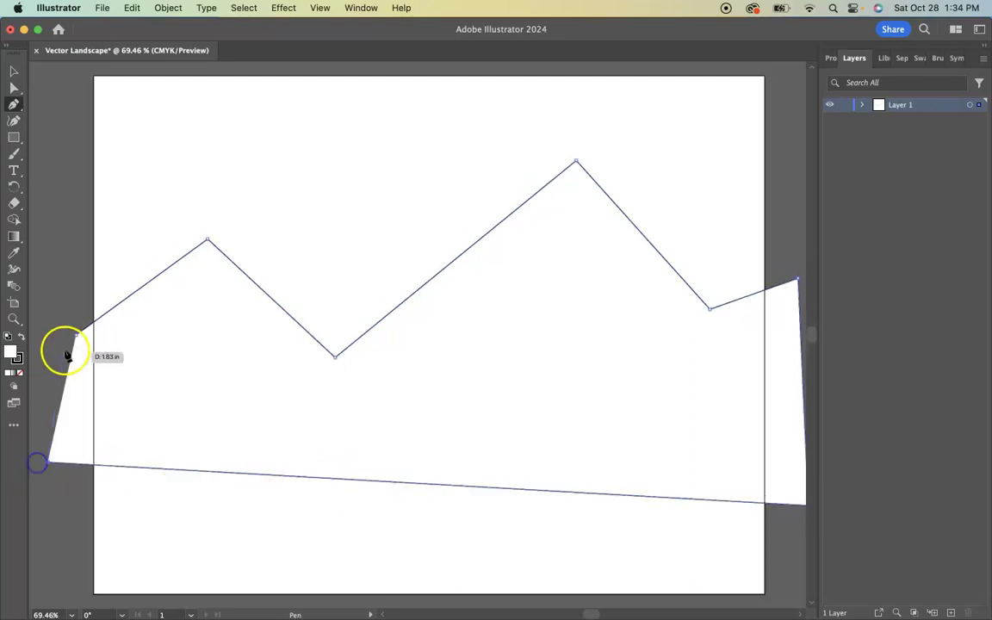
{"action": "left_click", "coordinate": [77, 335]}
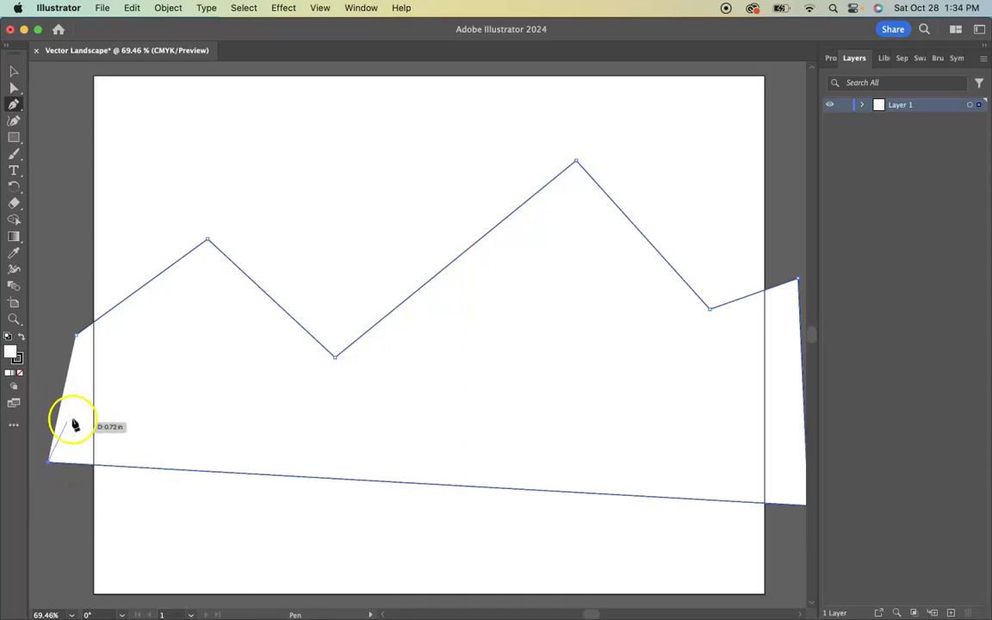
{"action": "left_click", "coordinate": [74, 351]}
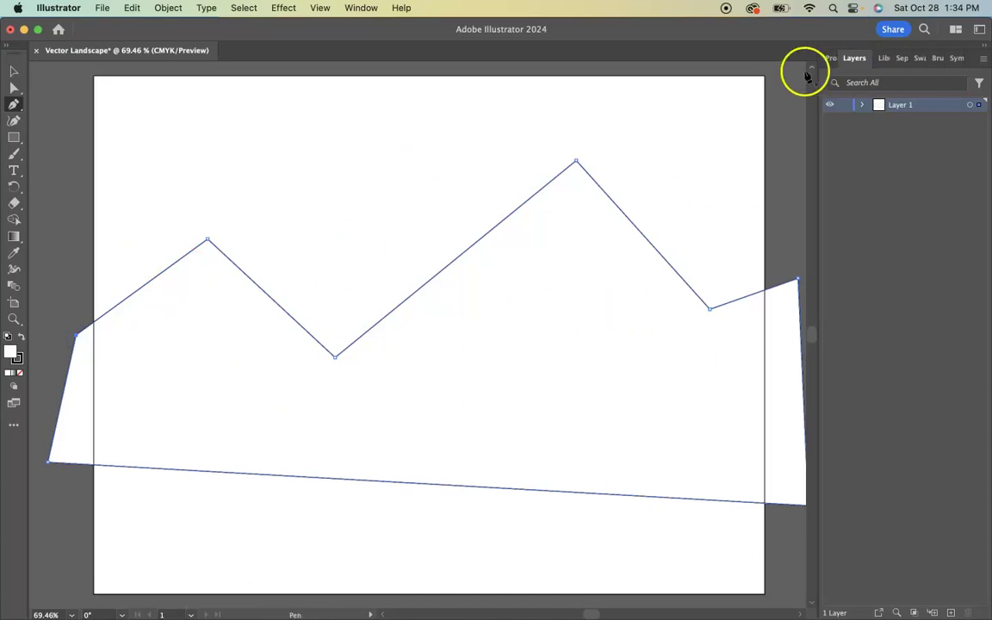
Fill the mountain shape with the light orange swatch
{"action": "left_click", "coordinate": [829, 60]}
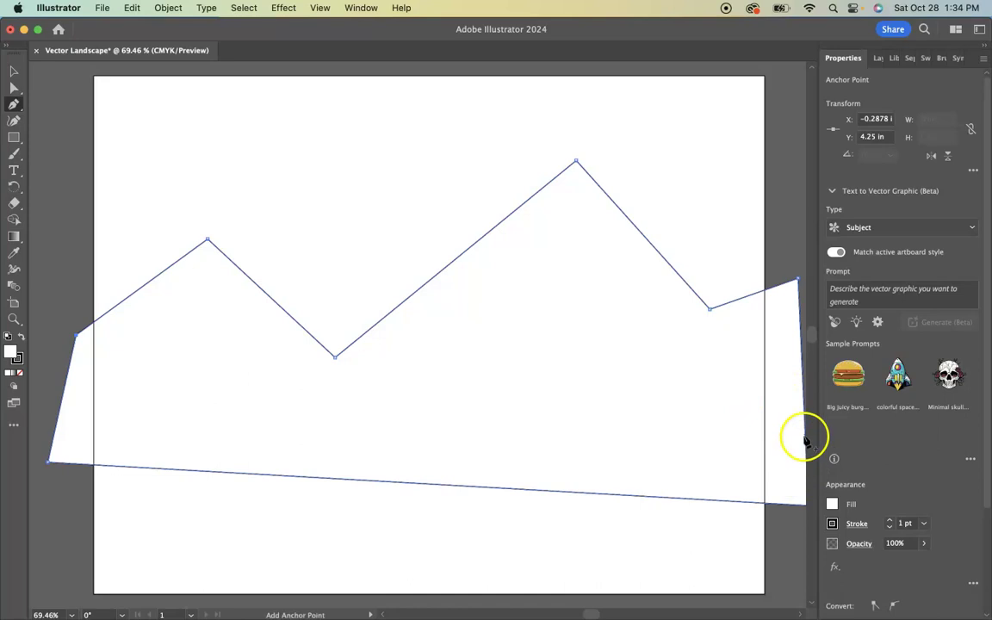
{"action": "left_click", "coordinate": [833, 505]}
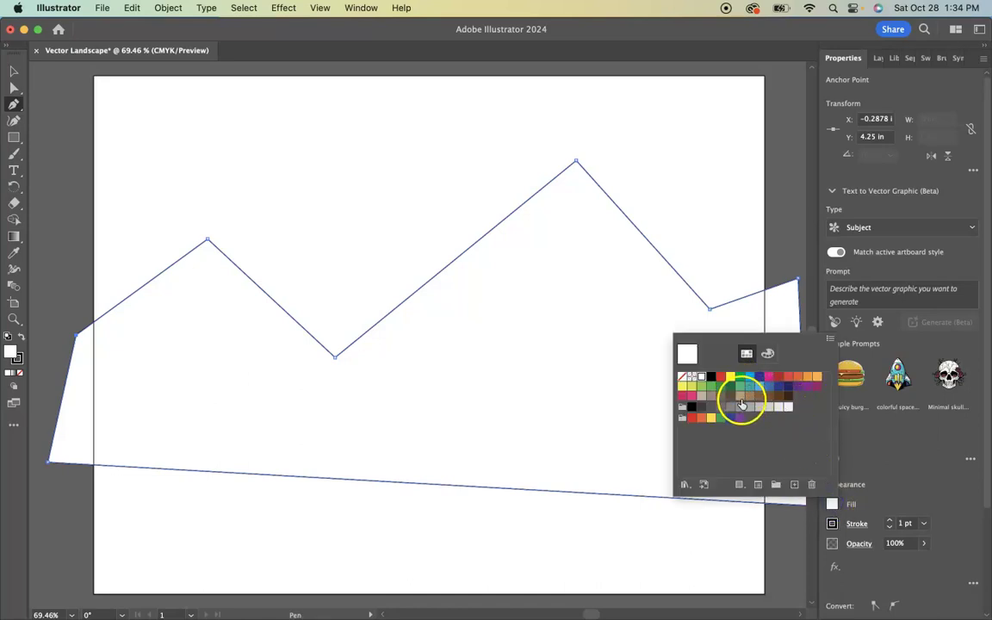
{"action": "left_click", "coordinate": [816, 378]}
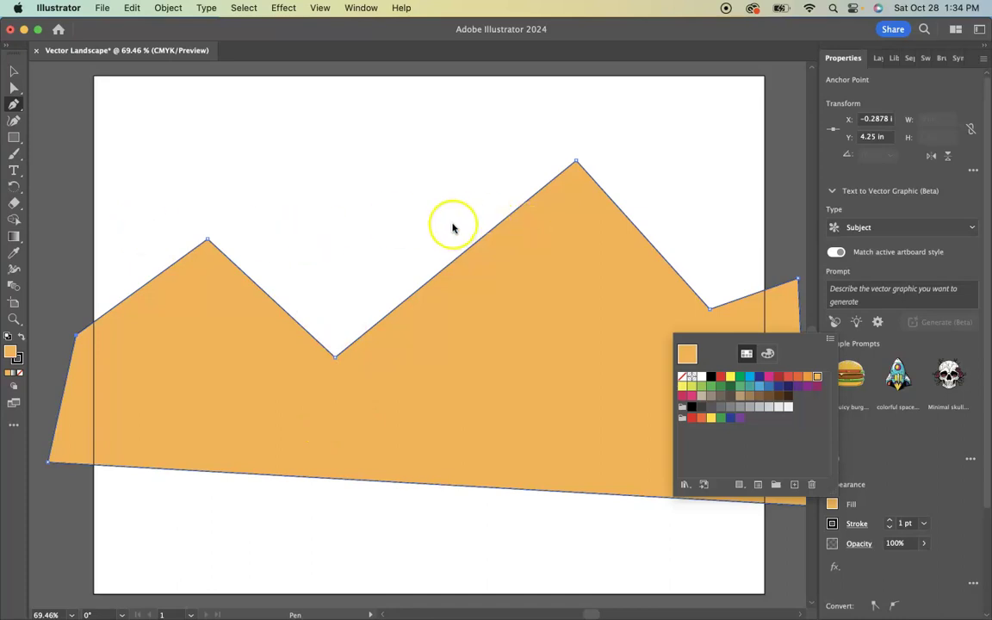
{"action": "left_click", "coordinate": [19, 72]}
{"action": "scroll", "coordinate": [384, 291], "scroll_direction": "down", "scroll_amount": 2}
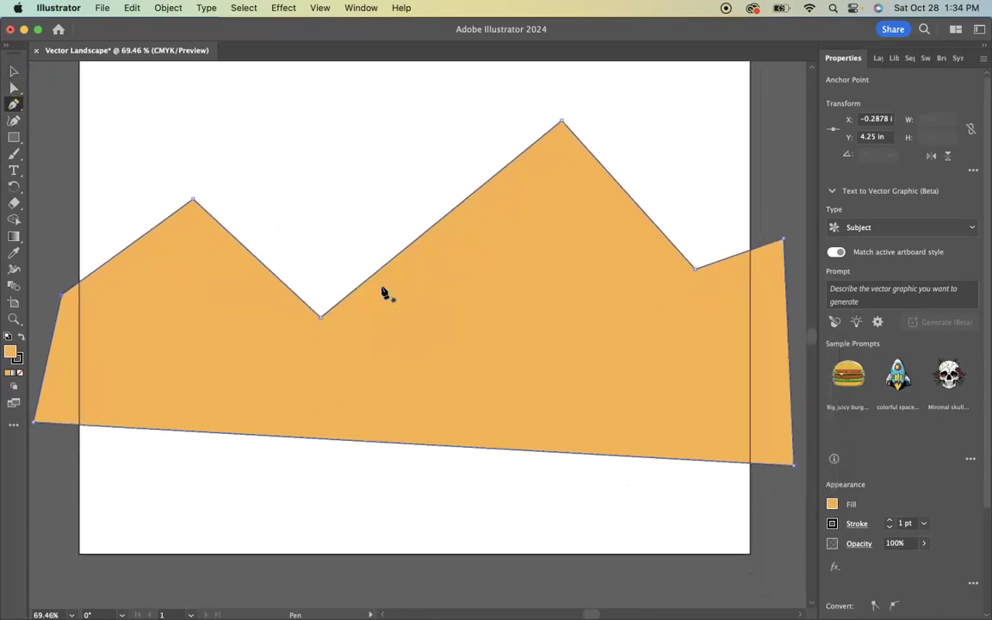
Duplicate the light orange mountain range lower on the artboard, centred at about X 5.30, Y 5.67 in, and flip the copy horizontally
{"action": "left_click", "coordinate": [14, 71]}
{"action": "left_click", "coordinate": [297, 280]}
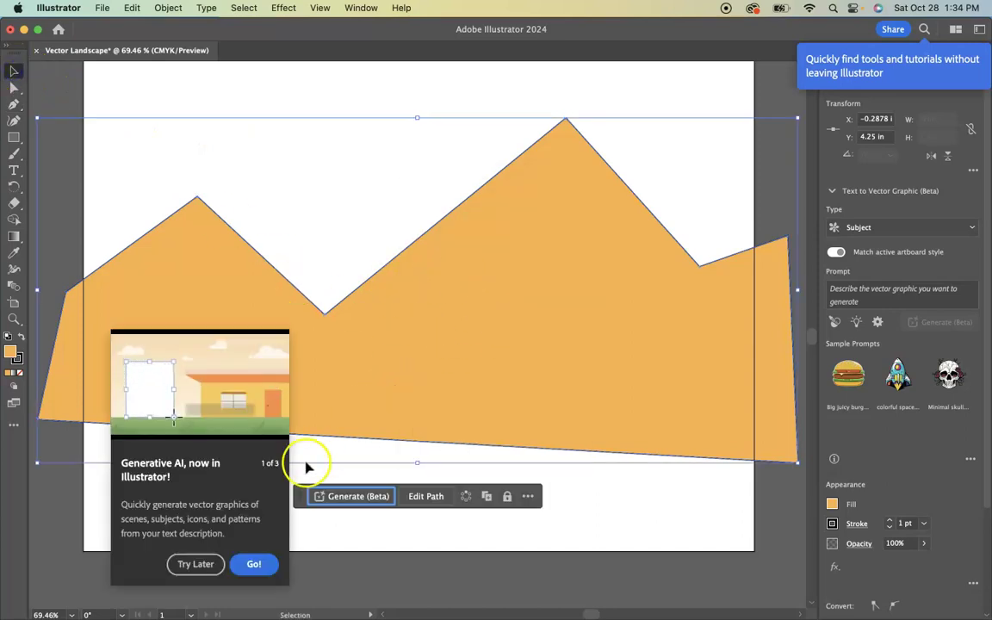
{"action": "left_click", "coordinate": [200, 569]}
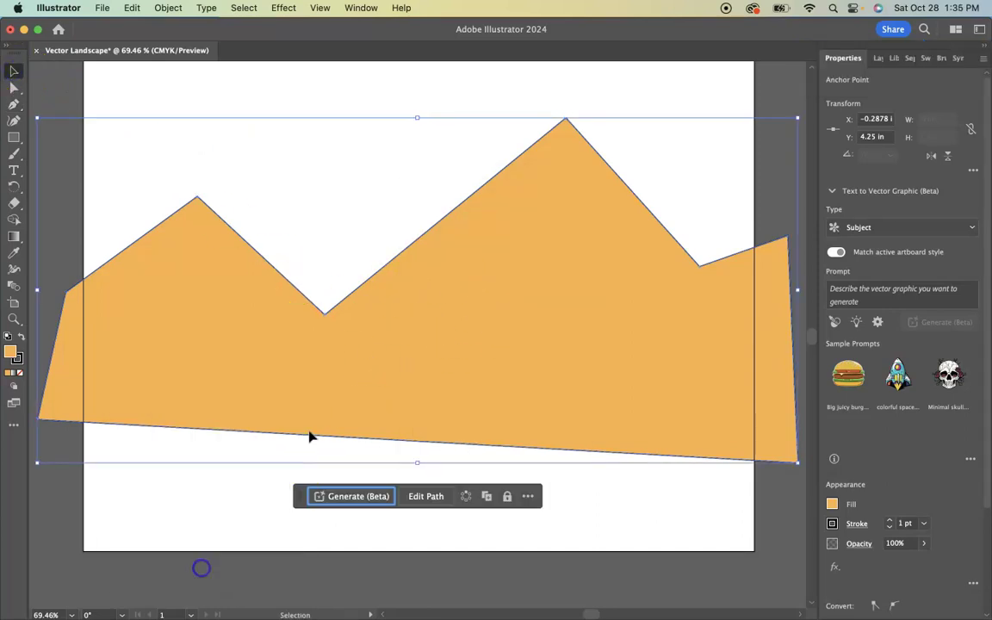
{"action": "left_click", "coordinate": [430, 308]}
{"action": "left_click_drag", "start_coordinate": [468, 318], "coordinate": [456, 387]}
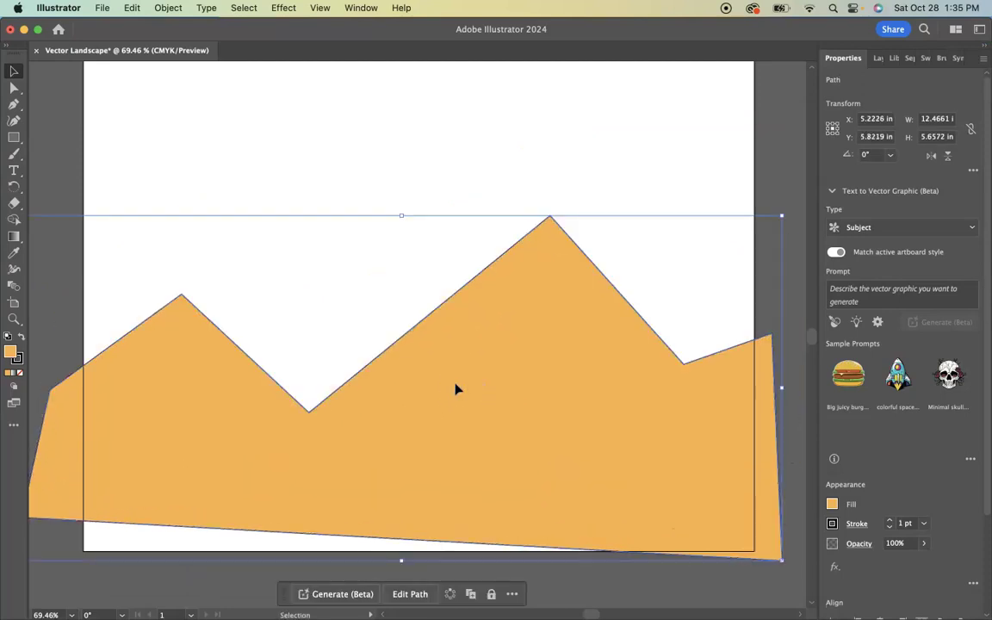
{"action": "key", "text": "super+z"}
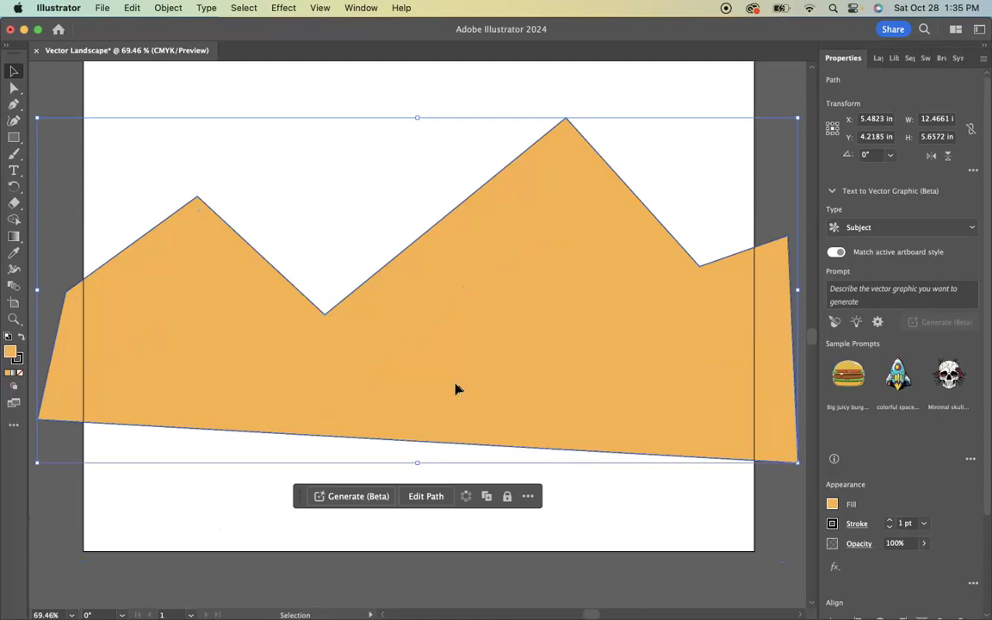
{"action": "left_click_drag", "start_coordinate": [455, 387], "coordinate": [446, 475]}
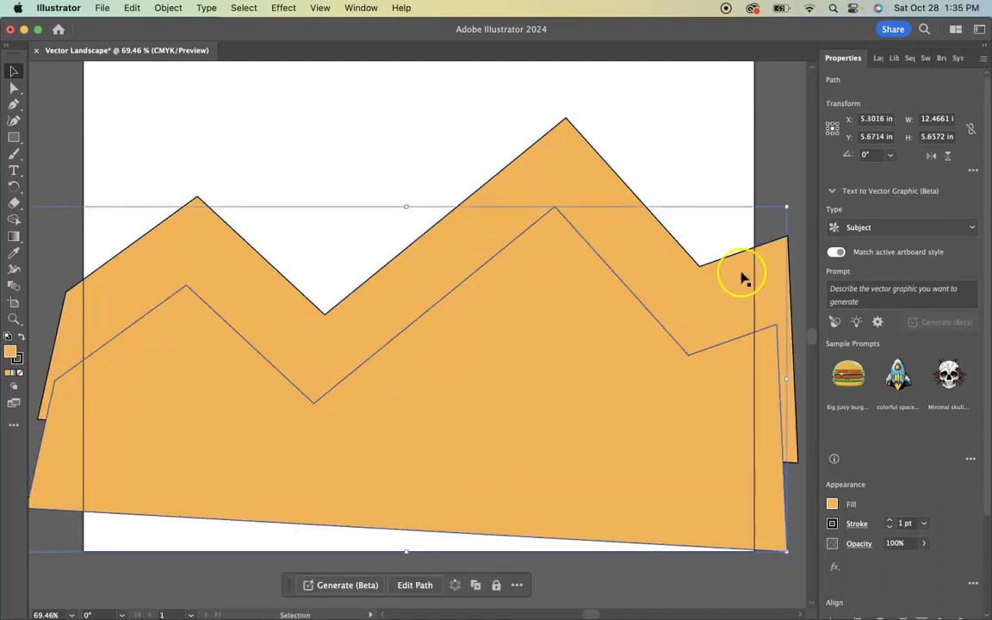
{"action": "left_click", "coordinate": [931, 156]}
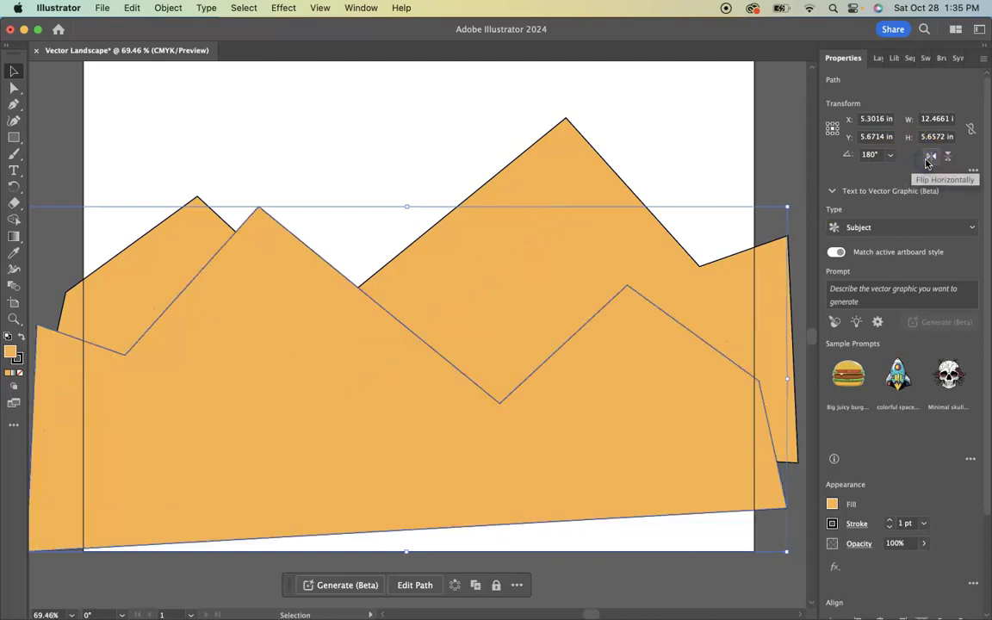
Fill the flipped mountain copy with a darker orange and squash it to about 4.21 in high, centred near Y 5.40 in
{"action": "left_click", "coordinate": [832, 504]}
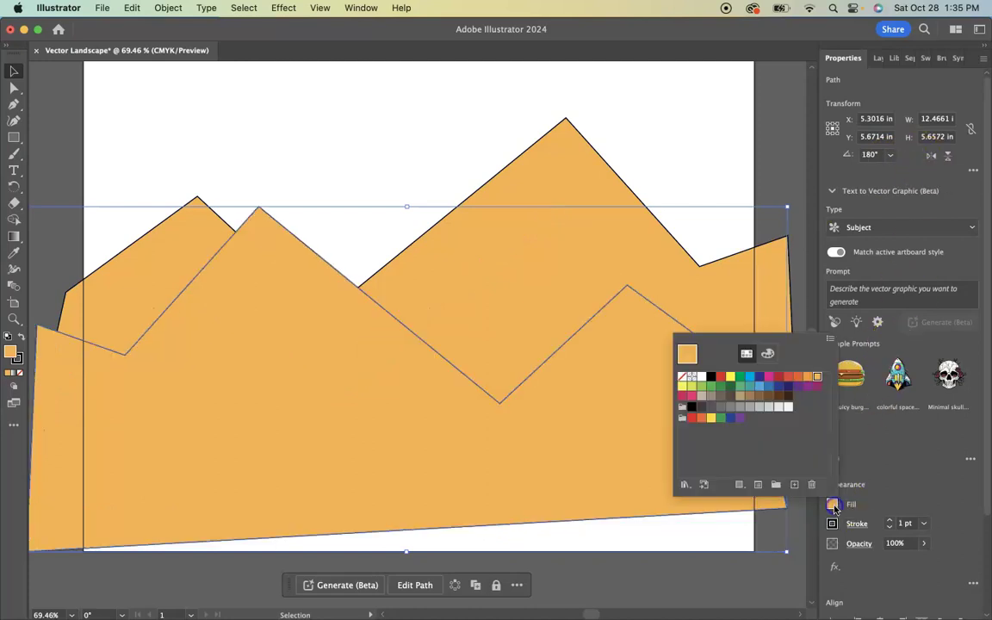
{"action": "left_click", "coordinate": [807, 377]}
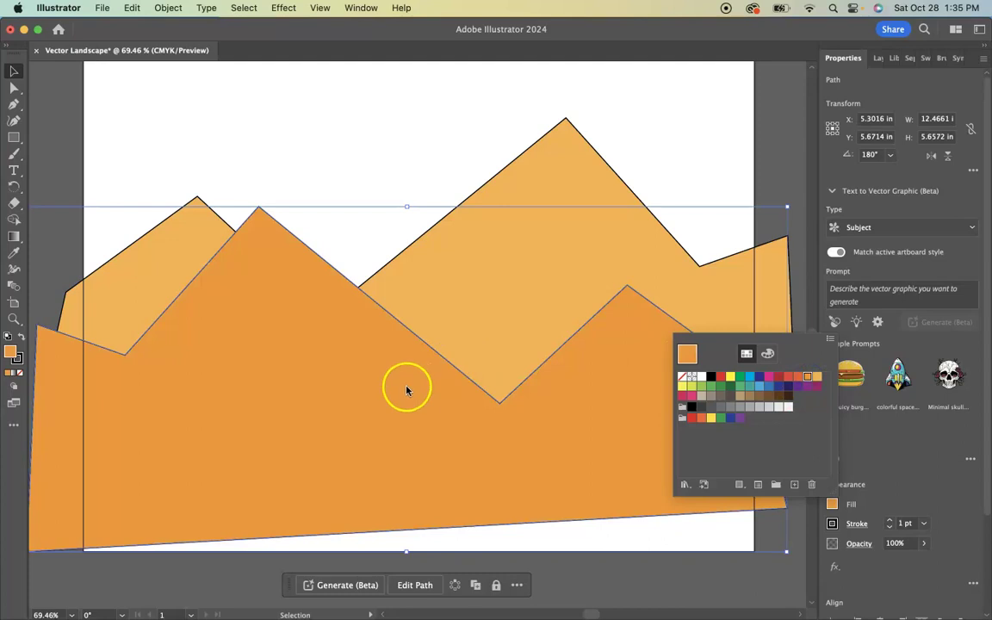
{"action": "left_click", "coordinate": [407, 212]}
{"action": "left_click_drag", "start_coordinate": [408, 212], "coordinate": [406, 295]}
{"action": "left_click_drag", "start_coordinate": [355, 407], "coordinate": [378, 346]}
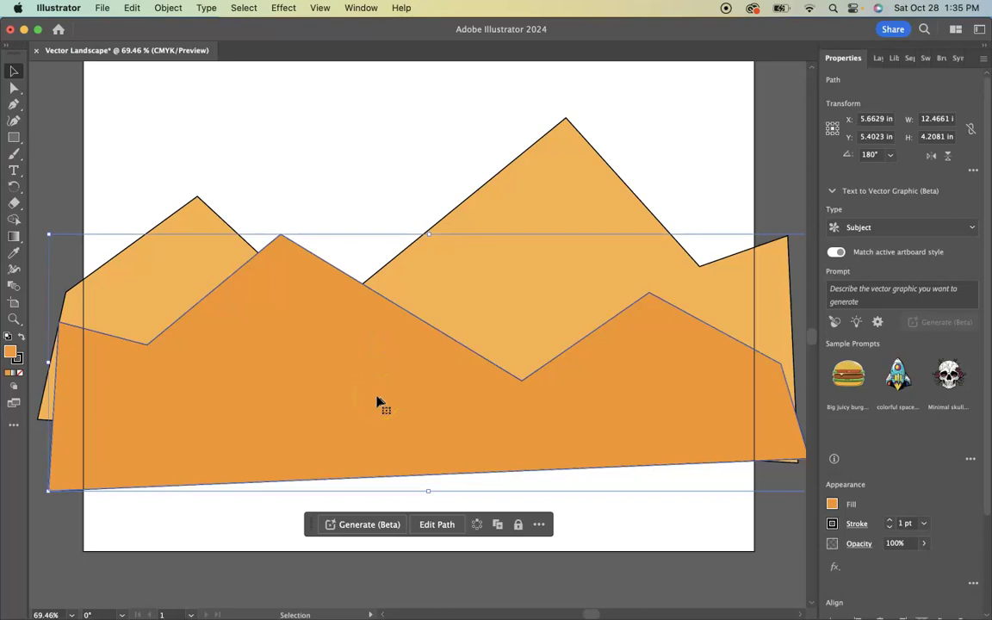
Duplicate the darker orange range lower as a front layer and flip it horizontally, centring it at about X 5.28, Y 6.80 in
{"action": "left_click_drag", "start_coordinate": [377, 398], "coordinate": [376, 491]}
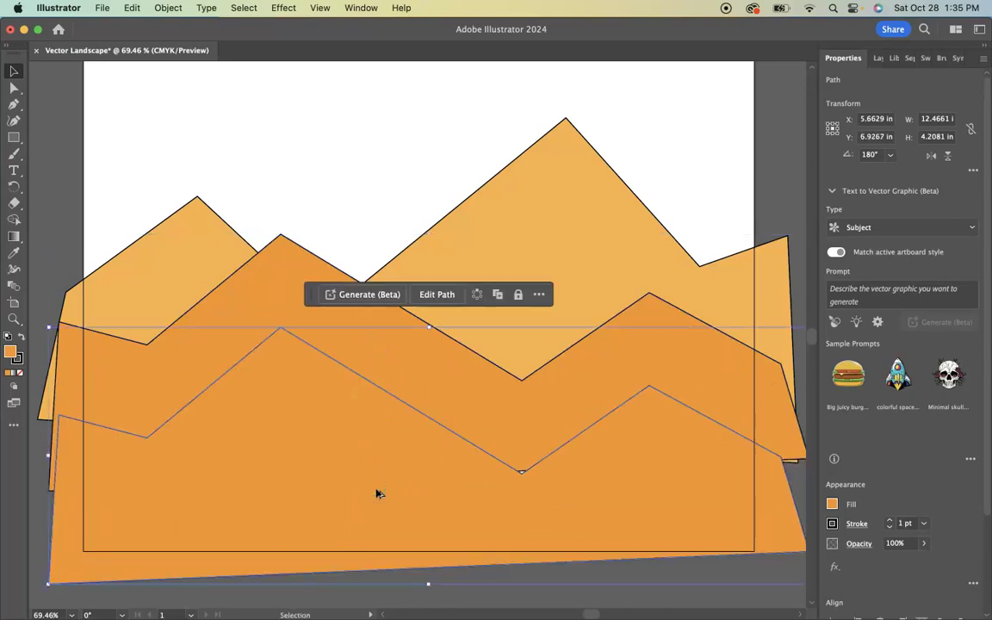
{"action": "left_click", "coordinate": [931, 155]}
{"action": "left_click_drag", "start_coordinate": [531, 423], "coordinate": [515, 420]}
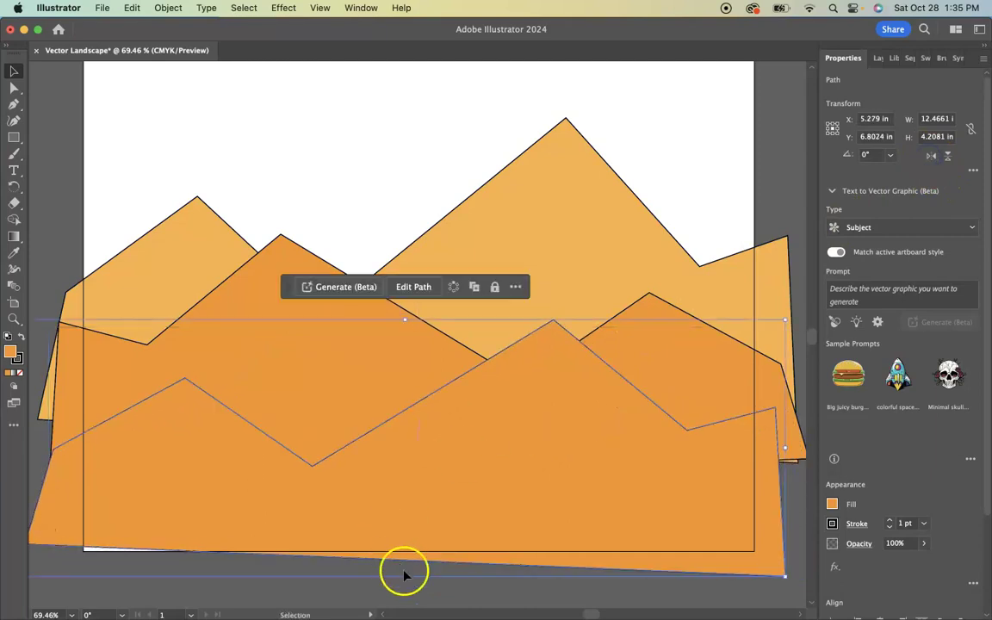
Stretch the front range to about 6.58 in high, centred near Y 6.73 in, and fill it with red-orange
{"action": "left_click_drag", "start_coordinate": [405, 576], "coordinate": [422, 609]}
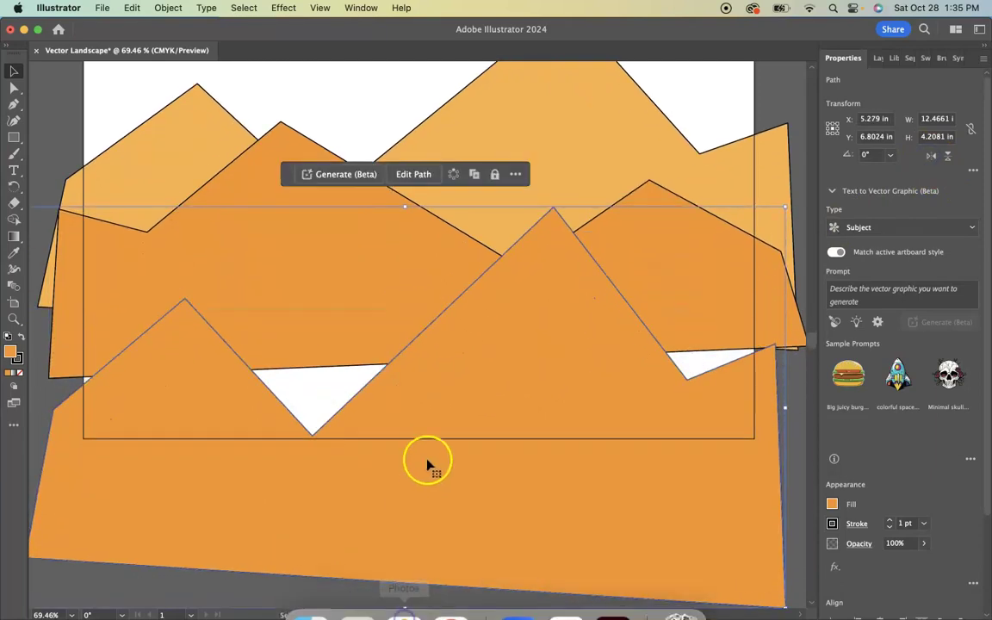
{"action": "left_click_drag", "start_coordinate": [490, 353], "coordinate": [490, 276]}
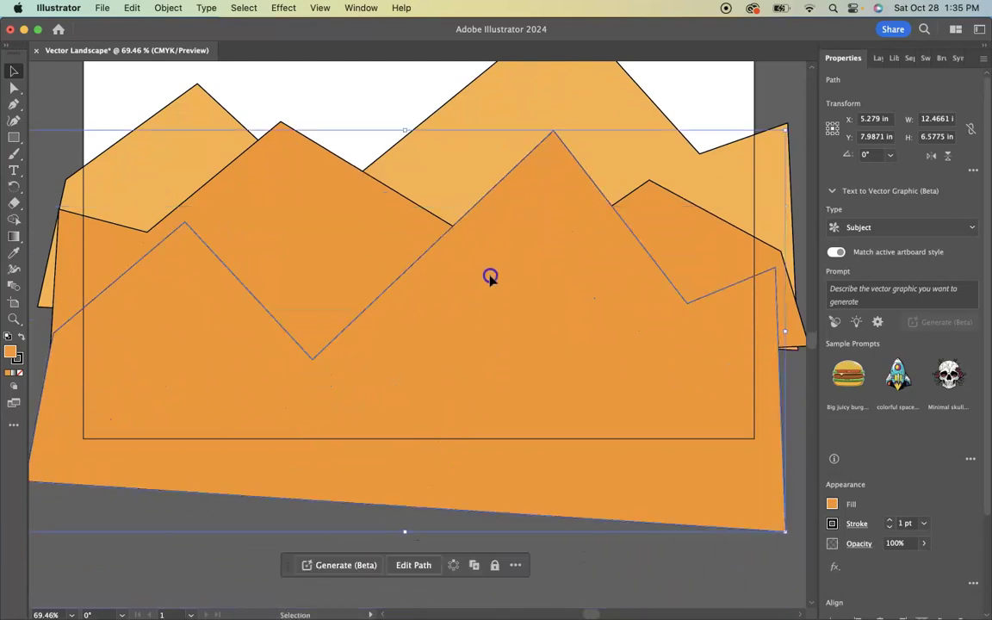
{"action": "left_click", "coordinate": [833, 504]}
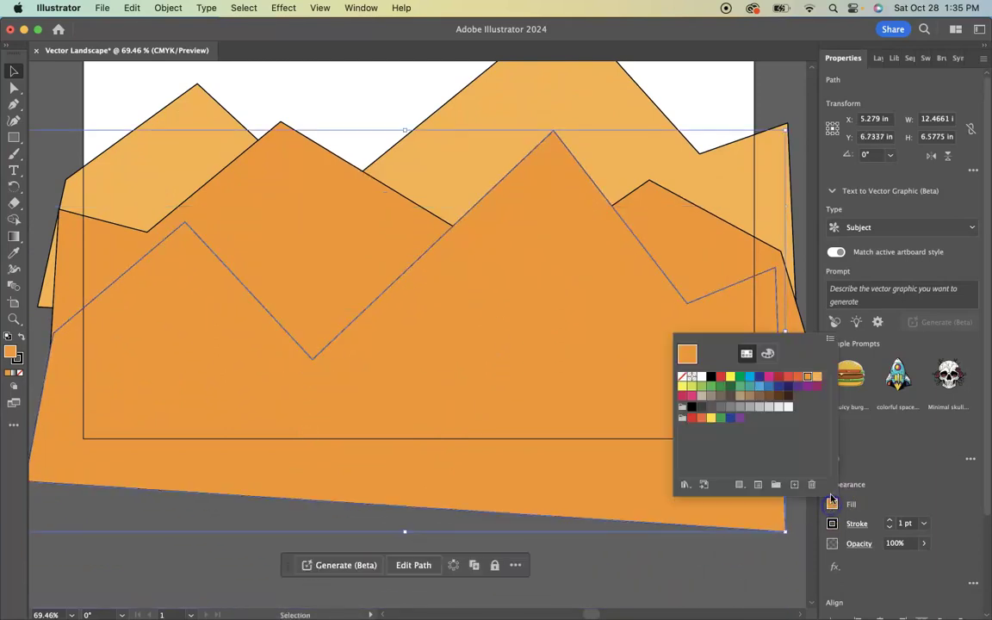
{"action": "left_click", "coordinate": [796, 380]}
{"action": "left_click", "coordinate": [705, 560]}
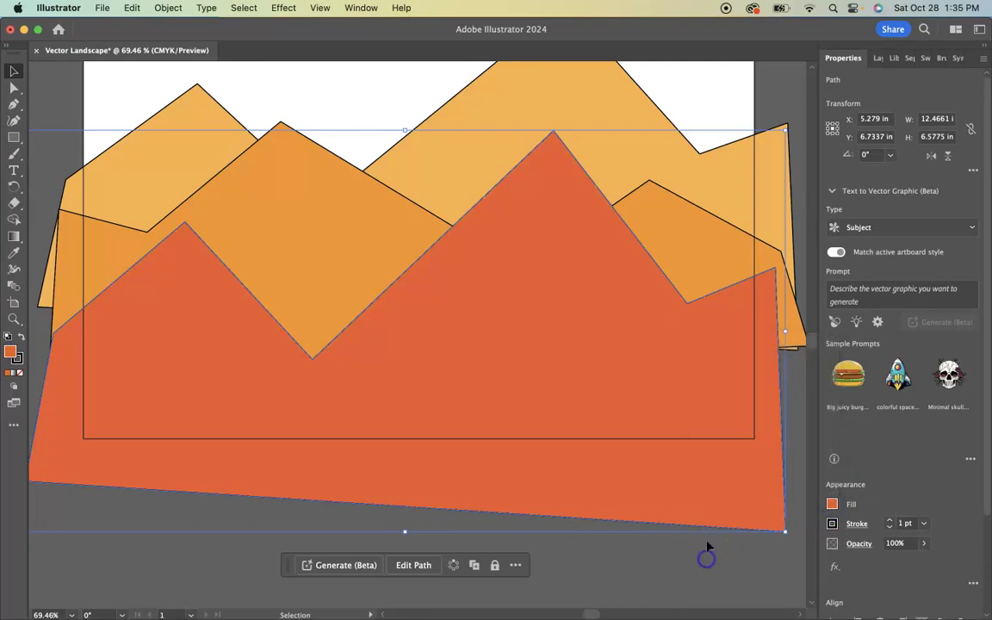
Select all three mountain ranges and set their stroke to None
{"action": "scroll", "coordinate": [680, 403], "scroll_direction": "up", "scroll_amount": 5}
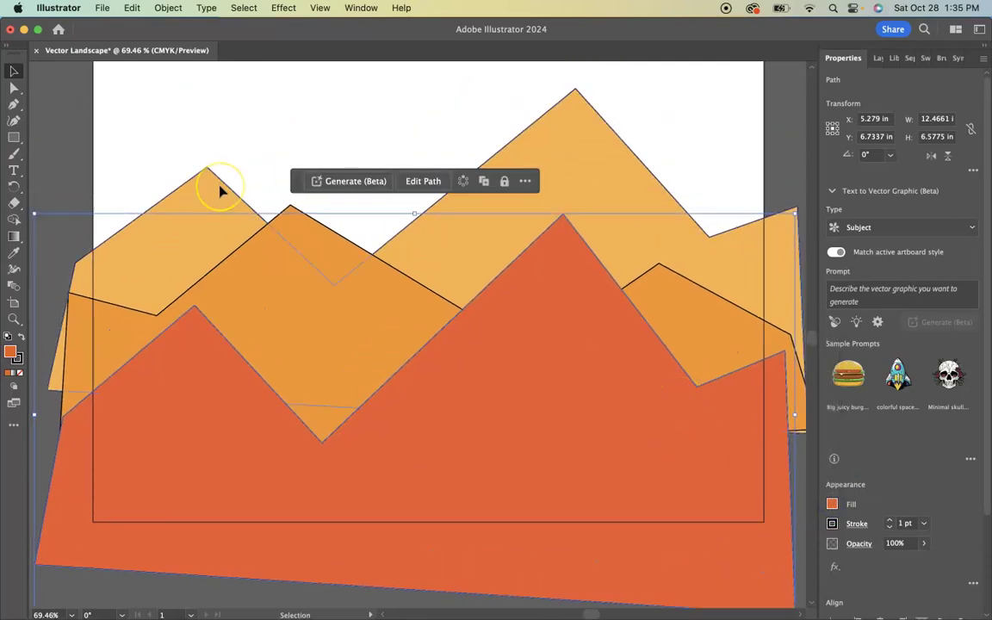
{"action": "key", "text": "super+minus"}
{"action": "key", "text": "super+minus"}
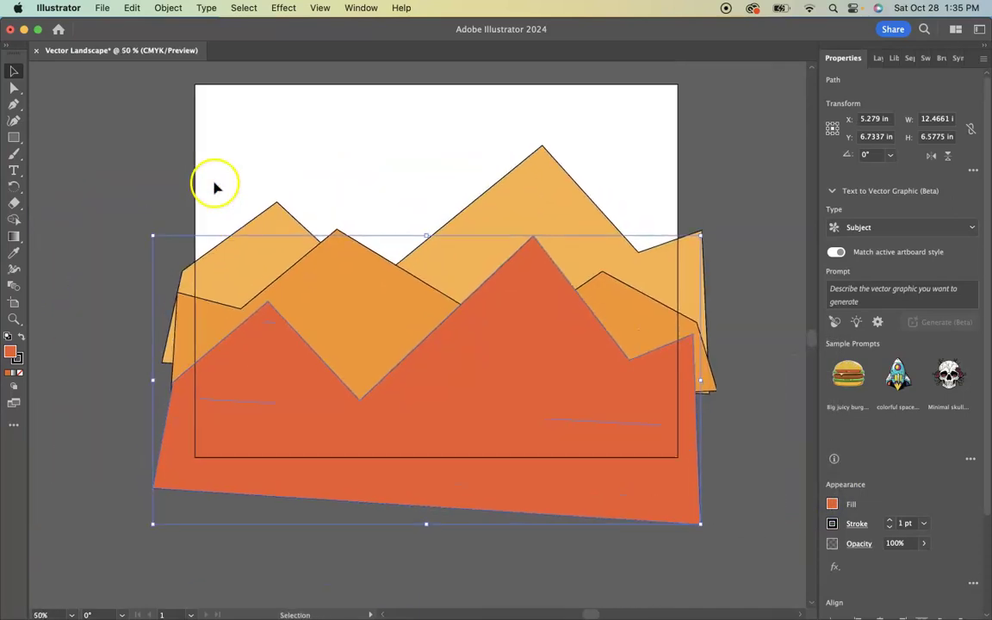
{"action": "left_click", "coordinate": [166, 177]}
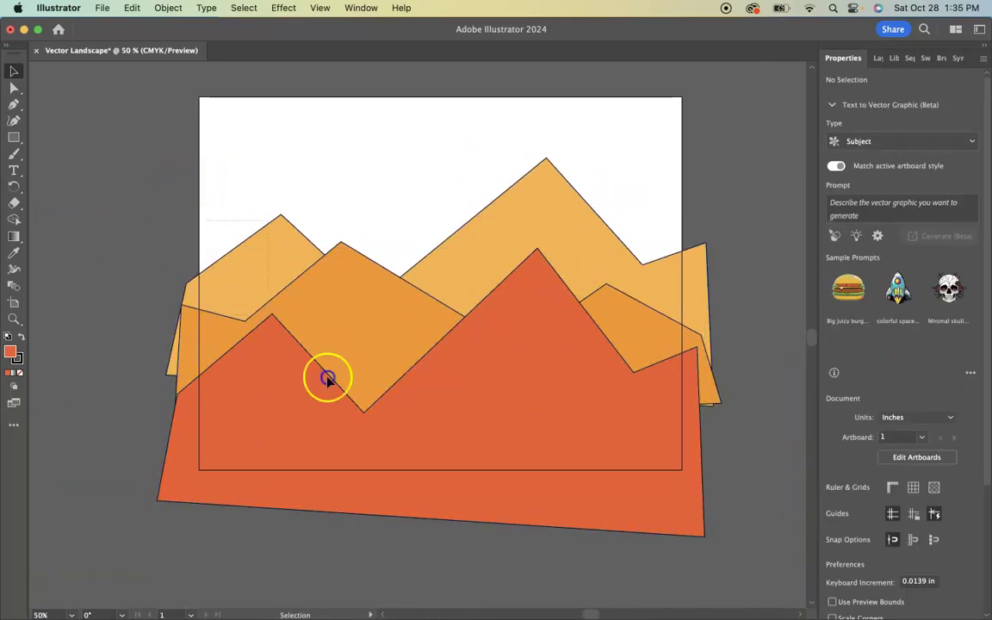
{"action": "left_click", "coordinate": [370, 424]}
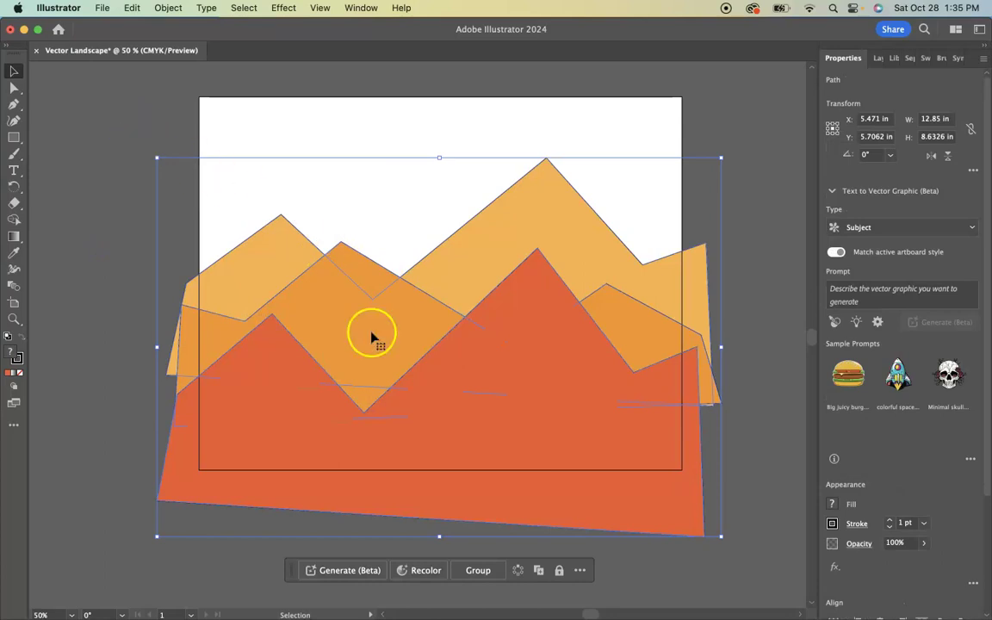
{"action": "left_click", "coordinate": [832, 524]}
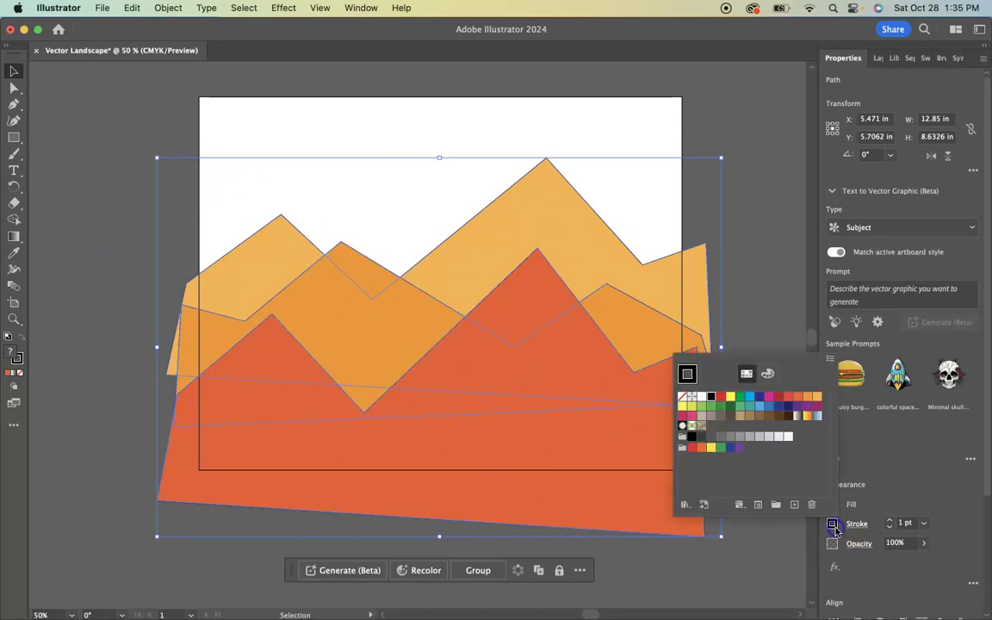
{"action": "left_click", "coordinate": [684, 398]}
{"action": "left_click", "coordinate": [82, 180]}
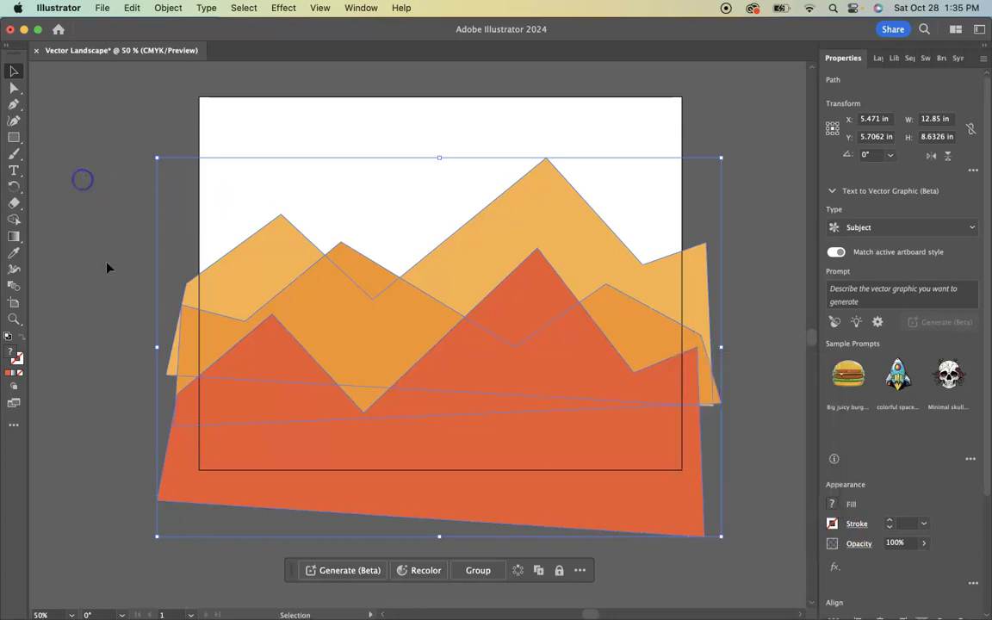
Expand Layer 1 and select each mountain range in turn to examine which path it corresponds to in the stacking order
{"action": "left_click", "coordinate": [143, 267]}
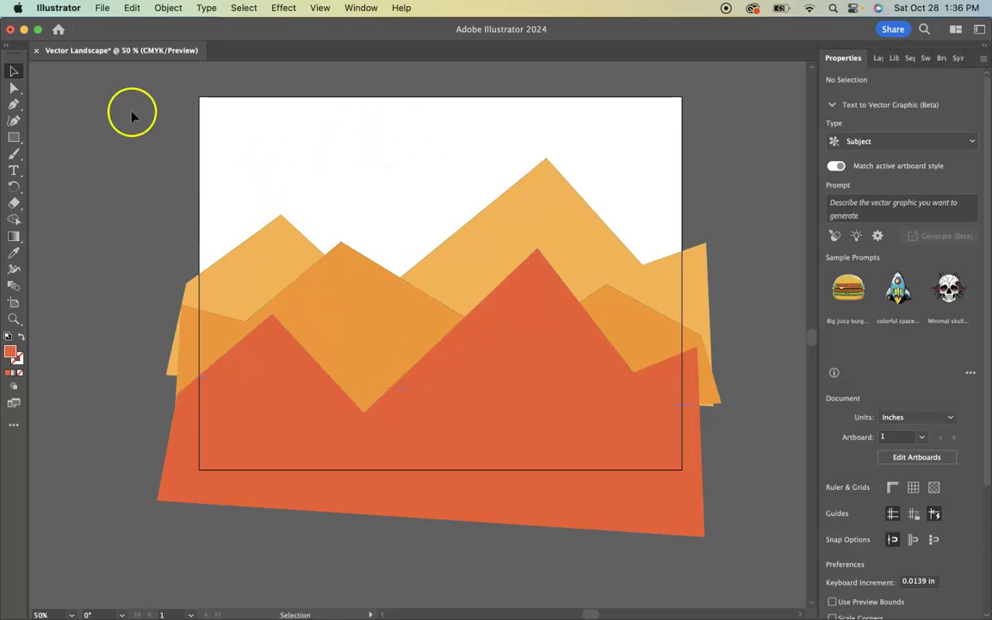
{"action": "left_click", "coordinate": [878, 57]}
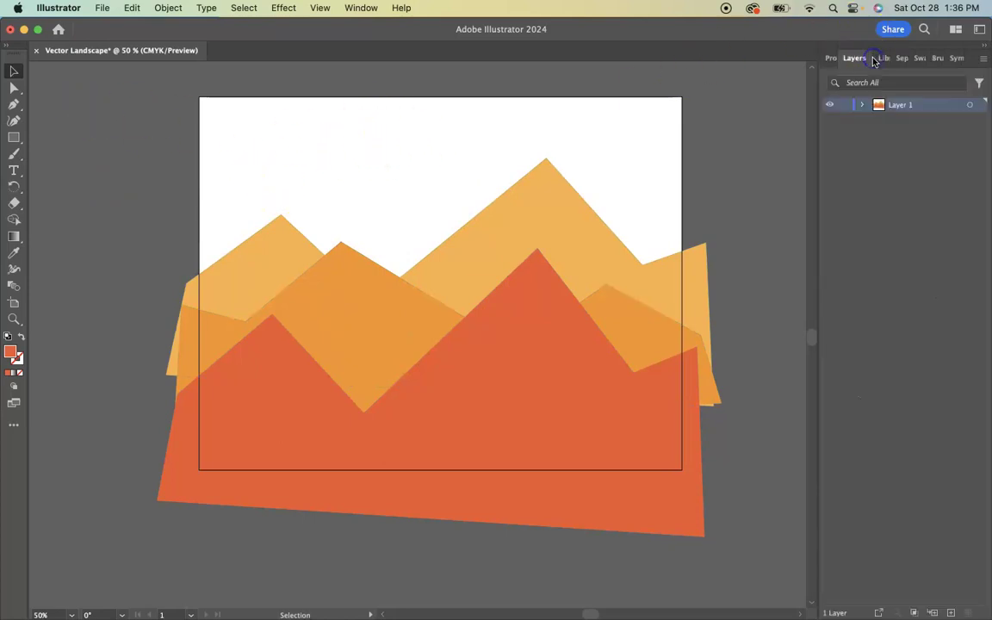
{"action": "left_click", "coordinate": [863, 107]}
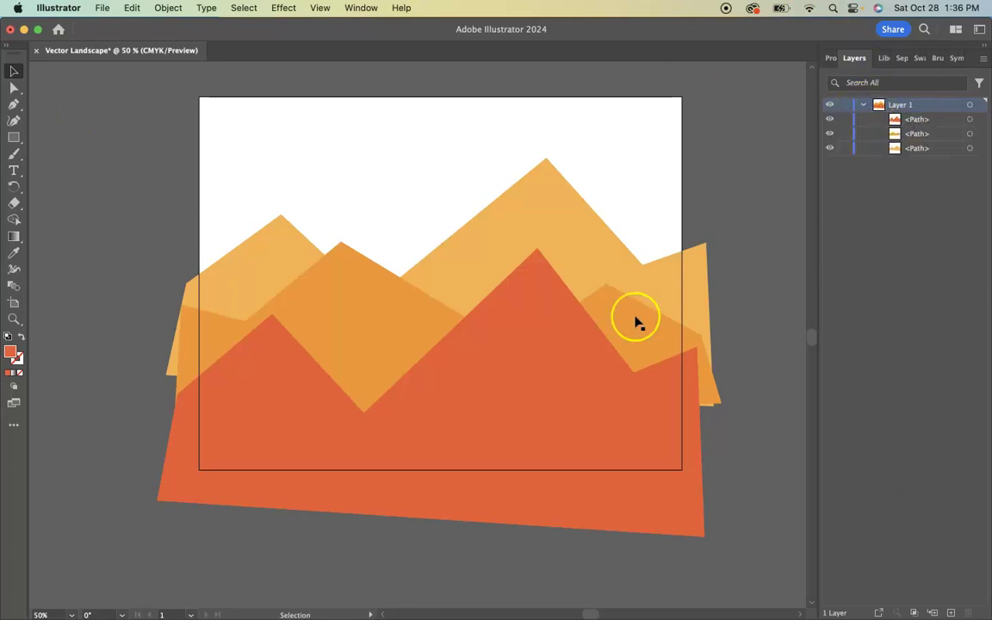
{"action": "left_click", "coordinate": [601, 396]}
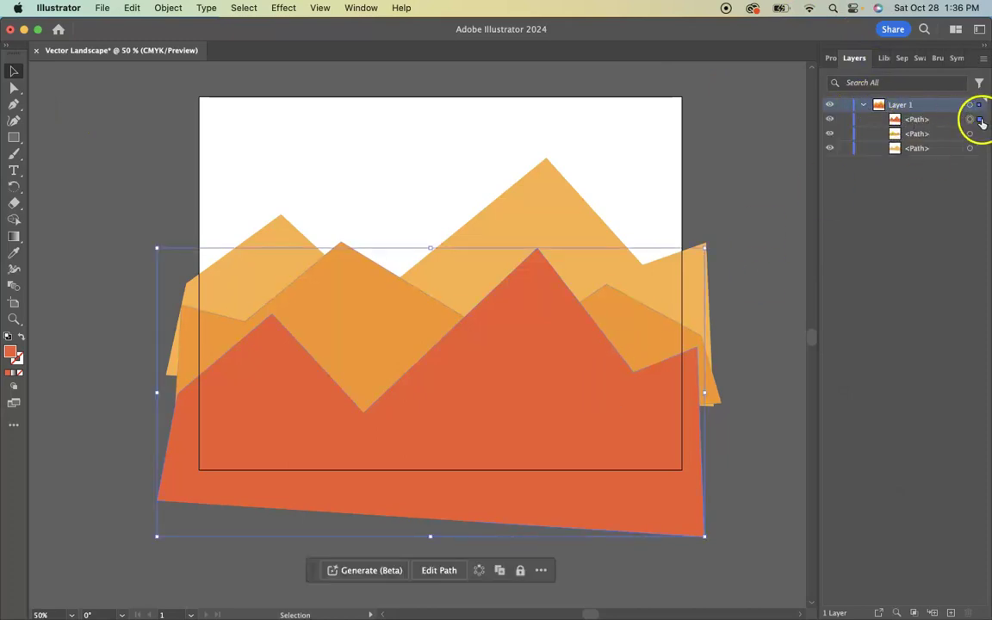
{"action": "left_click", "coordinate": [660, 332]}
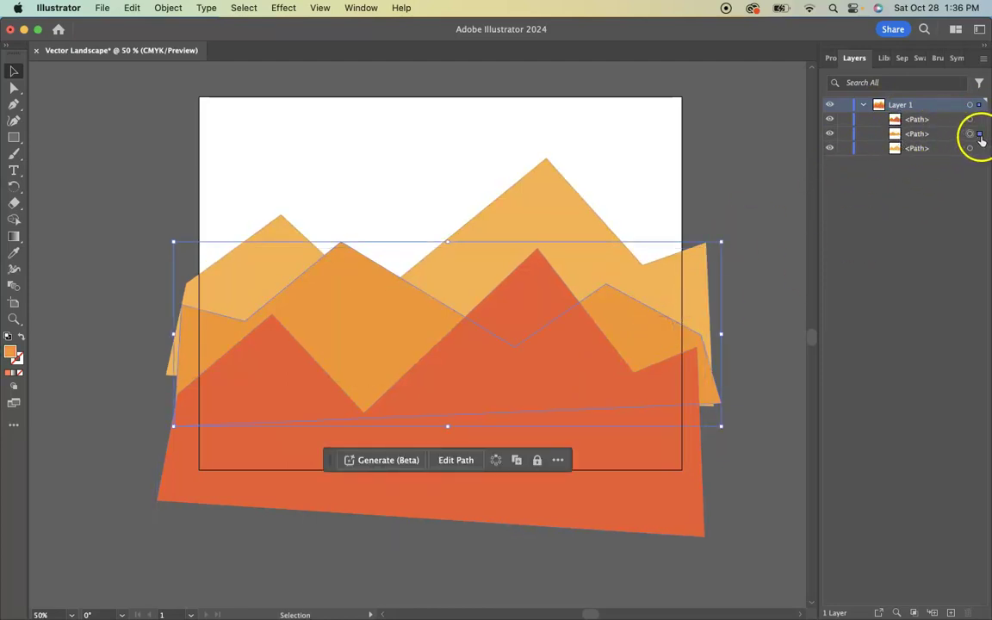
{"action": "left_click", "coordinate": [520, 205]}
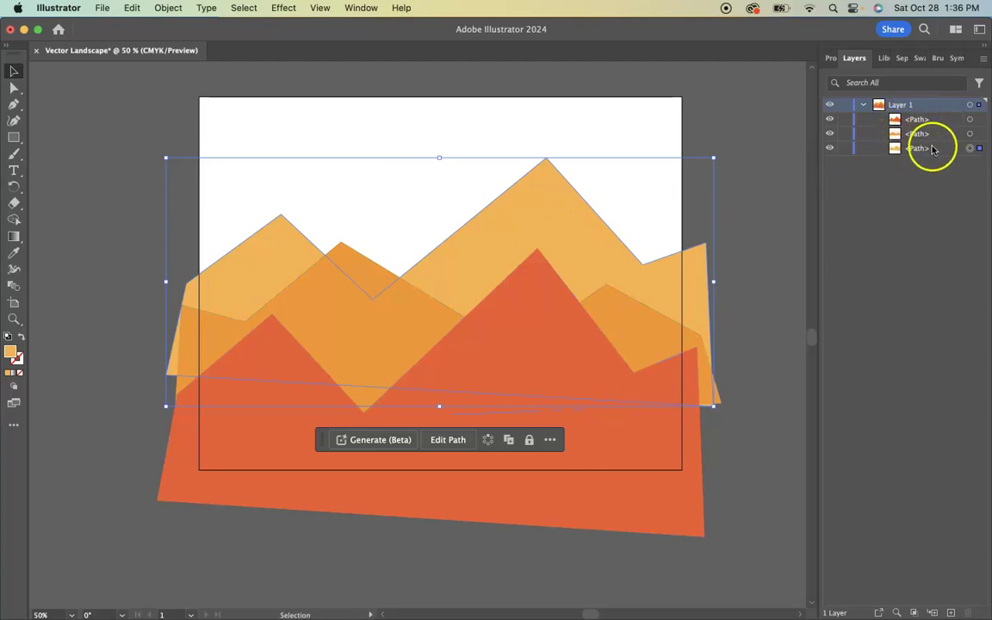
{"action": "left_click", "coordinate": [370, 132]}
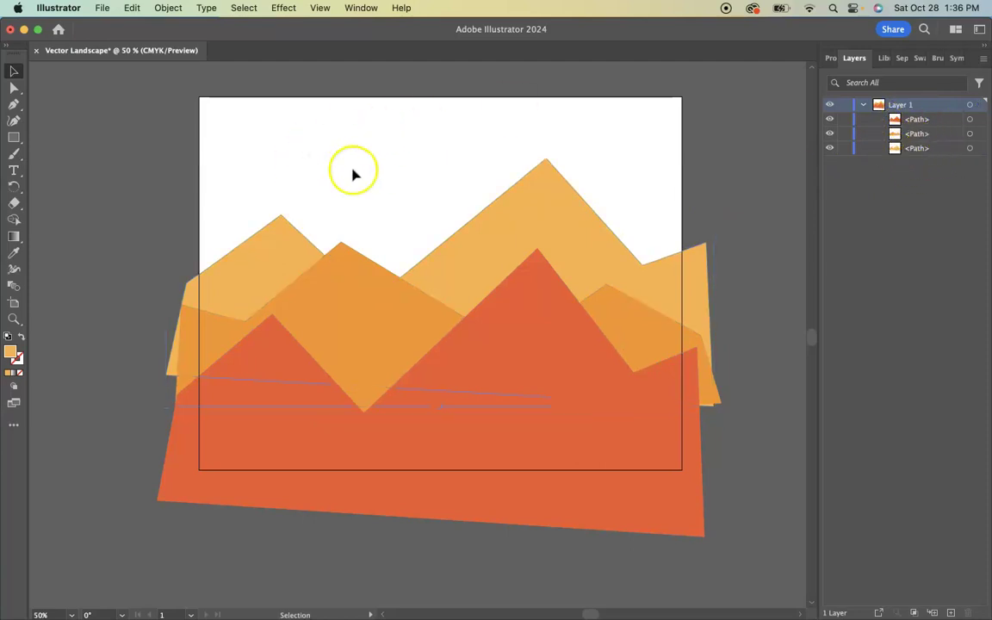
Draw a blue rectangle without a stroke, 11 by 8.5 in, covering the whole artboard as the sky
{"action": "left_click", "coordinate": [13, 138]}
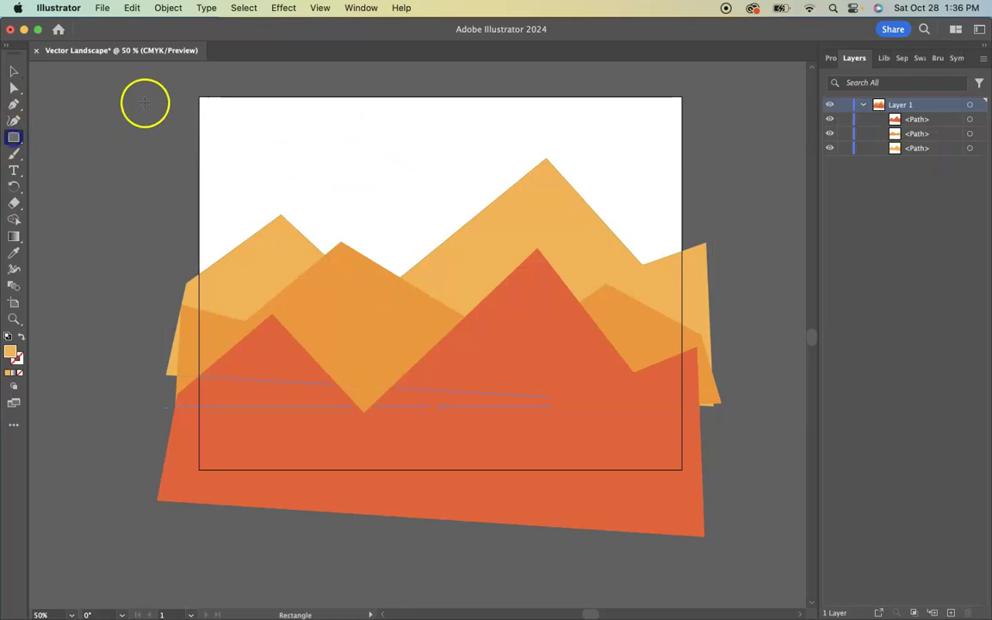
{"action": "left_click", "coordinate": [832, 57]}
{"action": "left_click", "coordinate": [833, 507]}
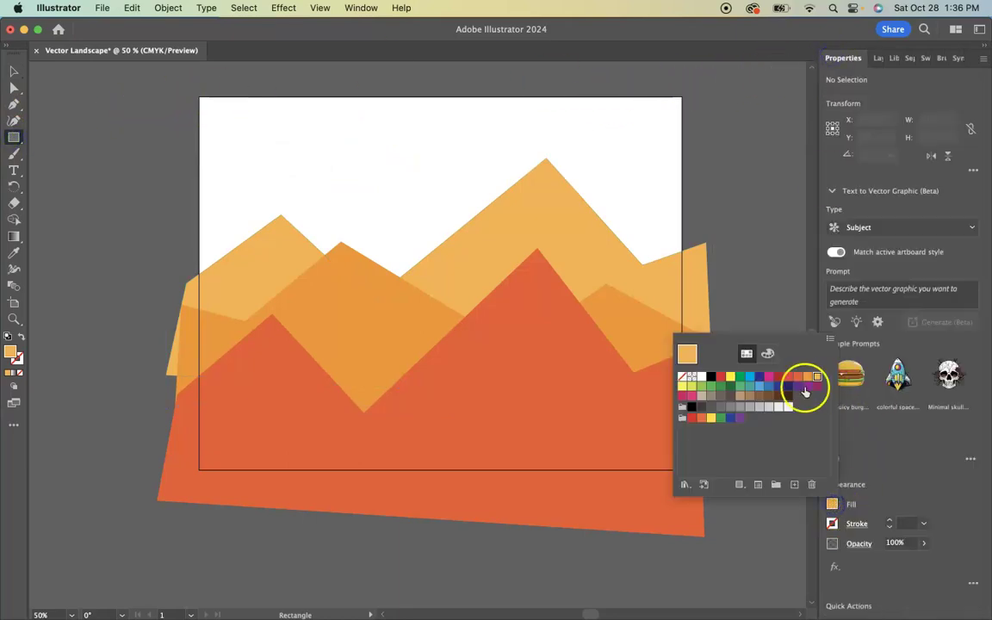
{"action": "left_click", "coordinate": [768, 387]}
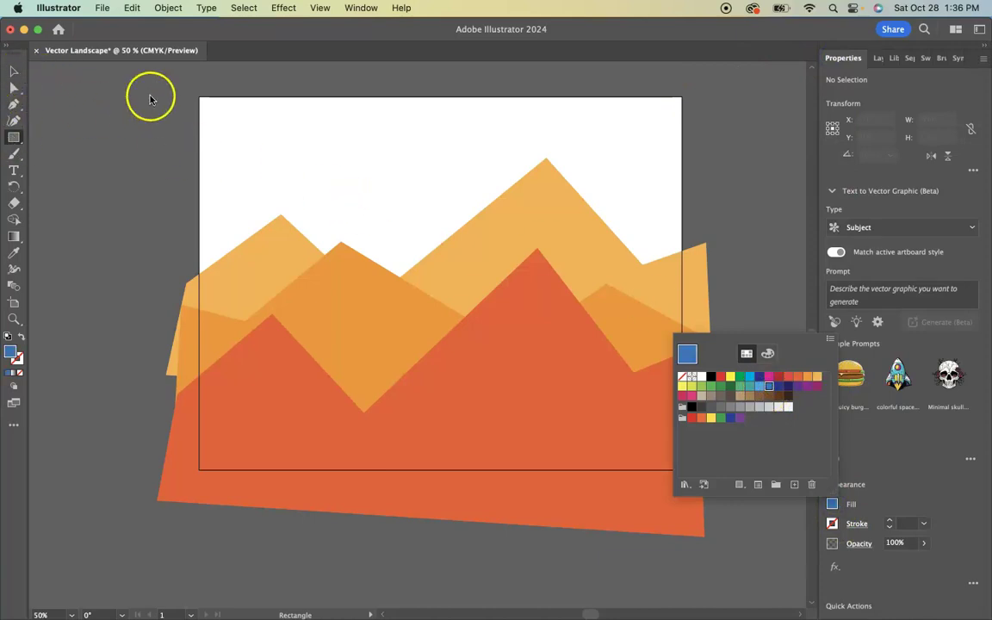
{"action": "left_click", "coordinate": [200, 98]}
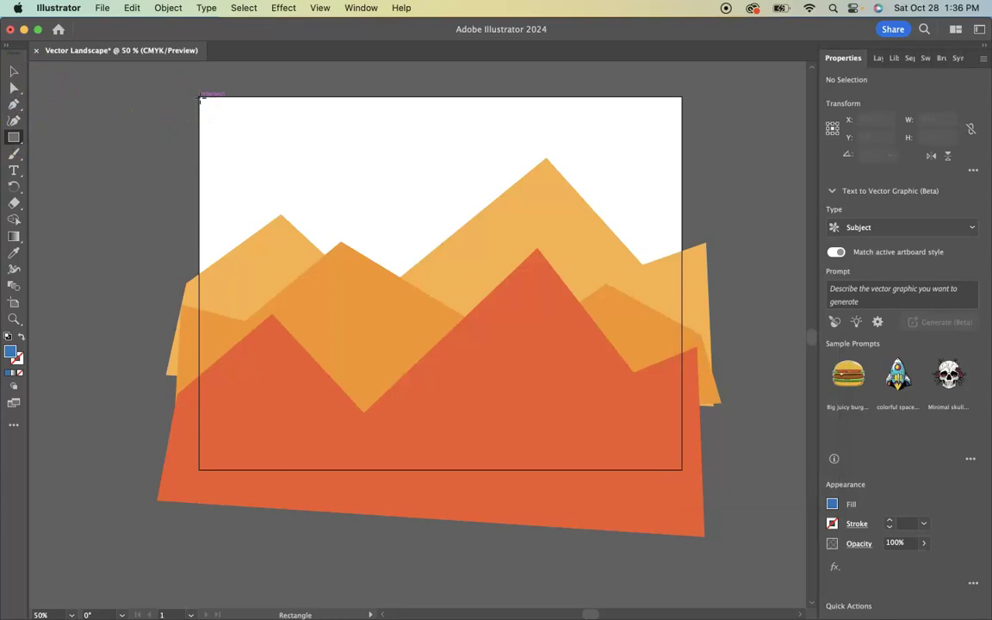
{"action": "left_click_drag", "start_coordinate": [199, 99], "coordinate": [682, 470]}
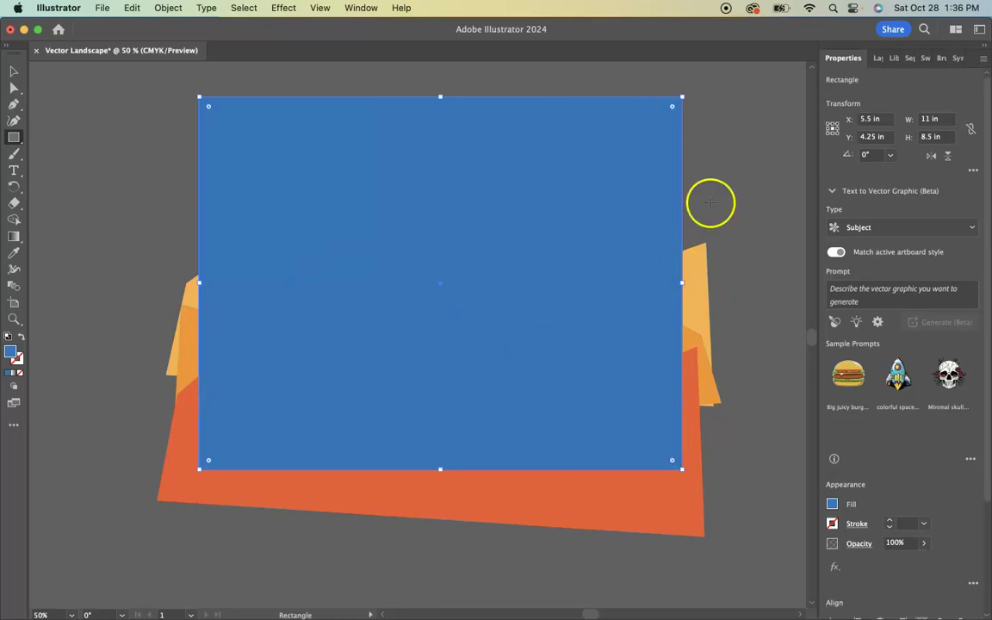
Move the blue sky rectangle below the three mountain paths in Layer 1 and deselect it
{"action": "left_click", "coordinate": [879, 58]}
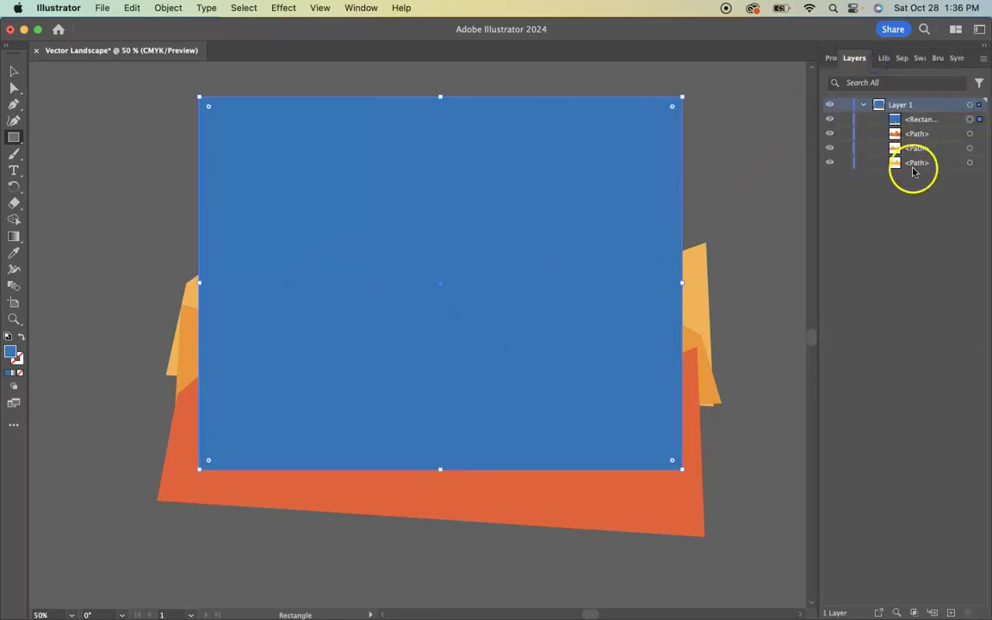
{"action": "left_click", "coordinate": [924, 120]}
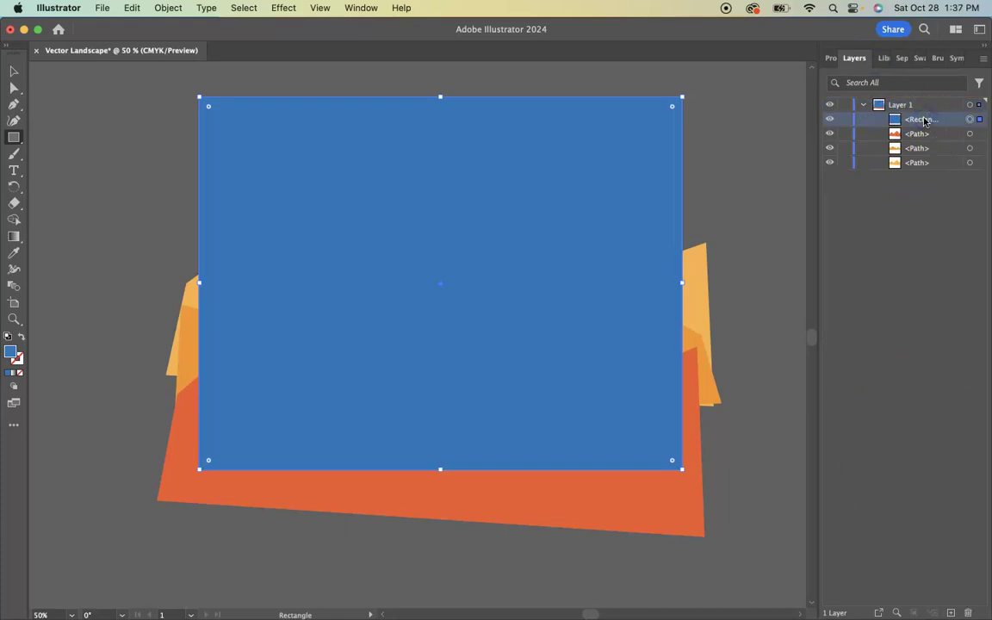
{"action": "left_click_drag", "start_coordinate": [924, 121], "coordinate": [919, 164]}
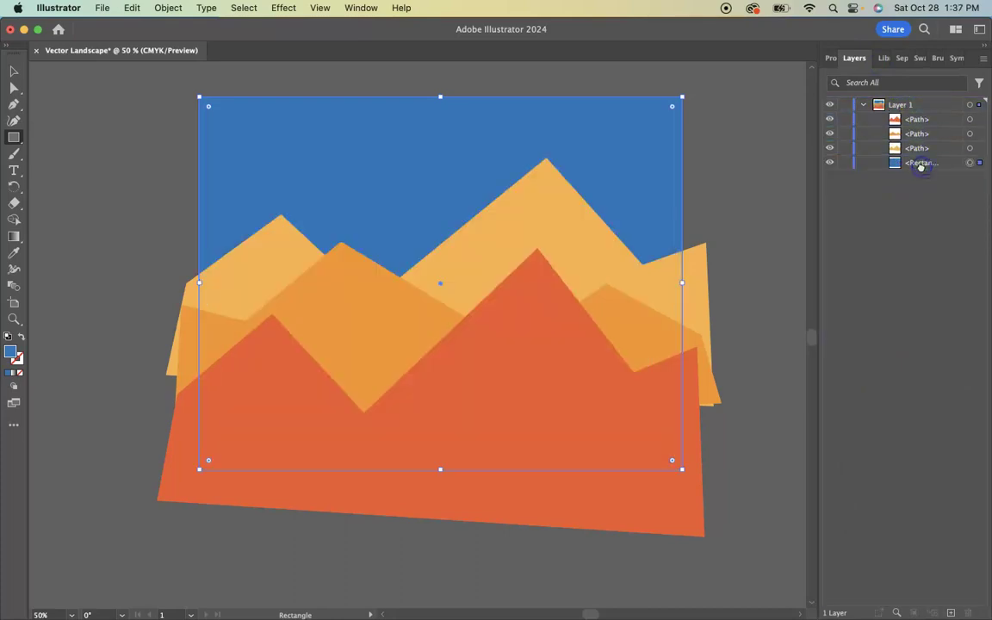
{"action": "left_click", "coordinate": [57, 120]}
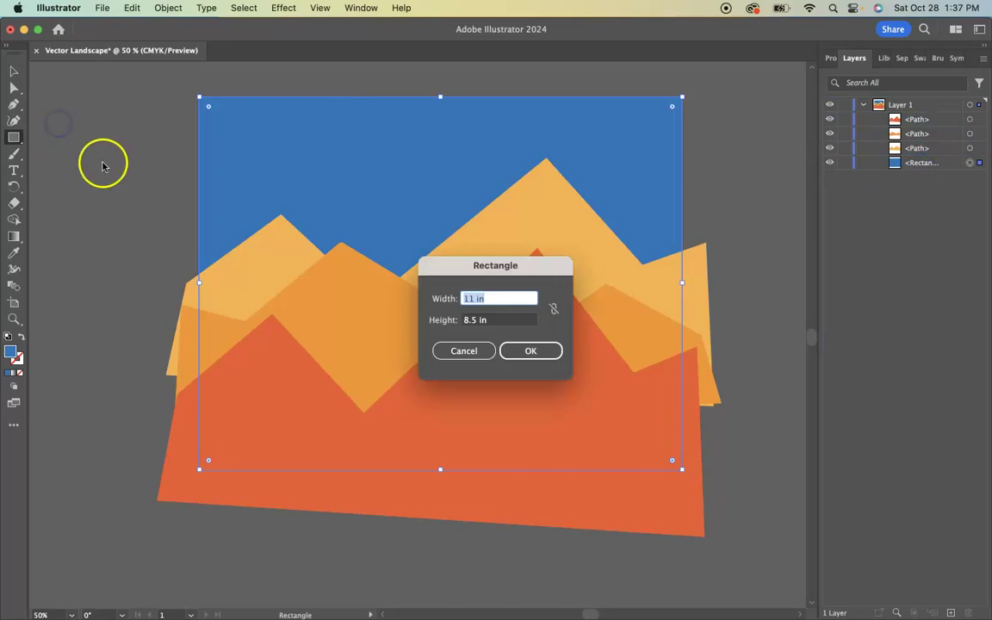
{"action": "left_click", "coordinate": [466, 351]}
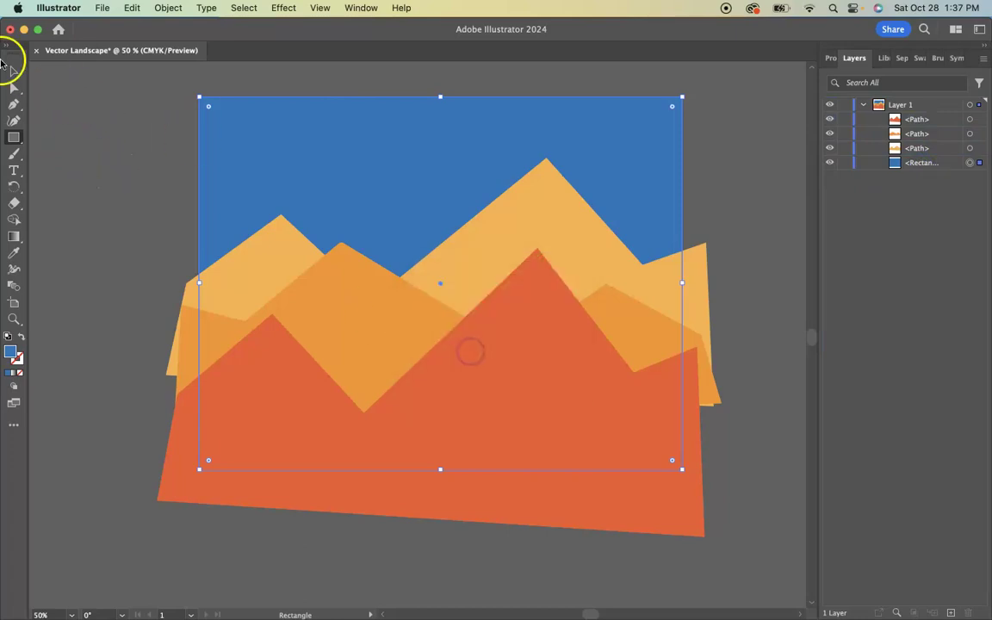
{"action": "left_click", "coordinate": [12, 73]}
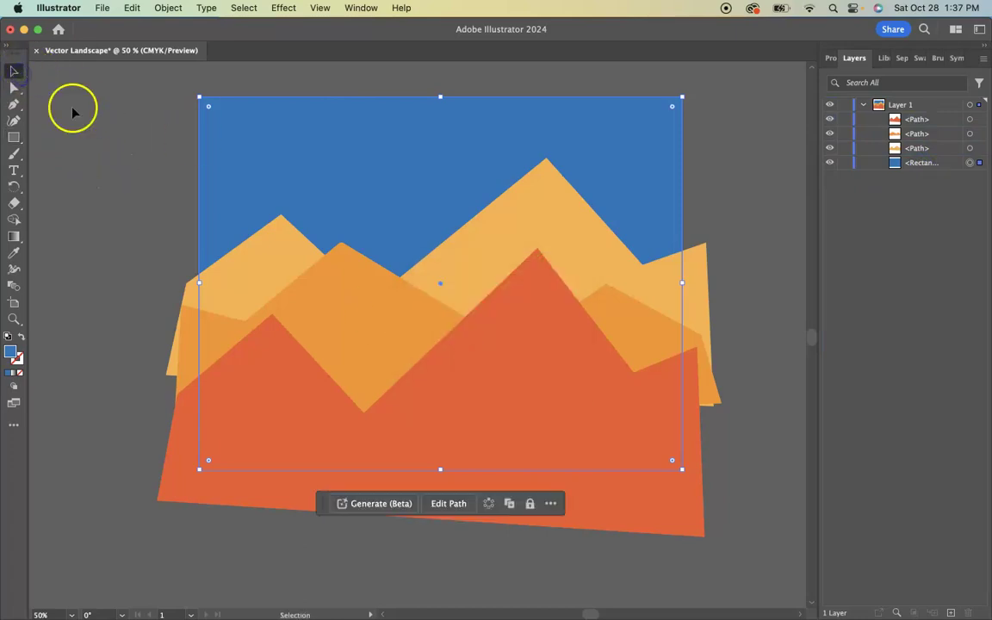
{"action": "left_click", "coordinate": [157, 152]}
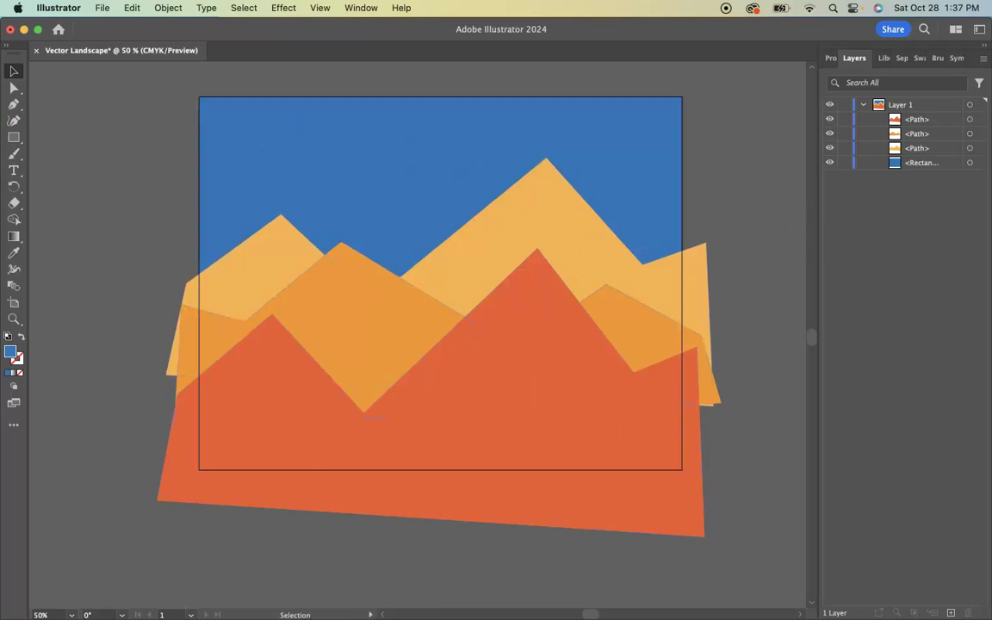
Draw a second artboard-sized rectangle, filled with magenta-purple, over all the artwork
{"action": "left_click", "coordinate": [15, 137]}
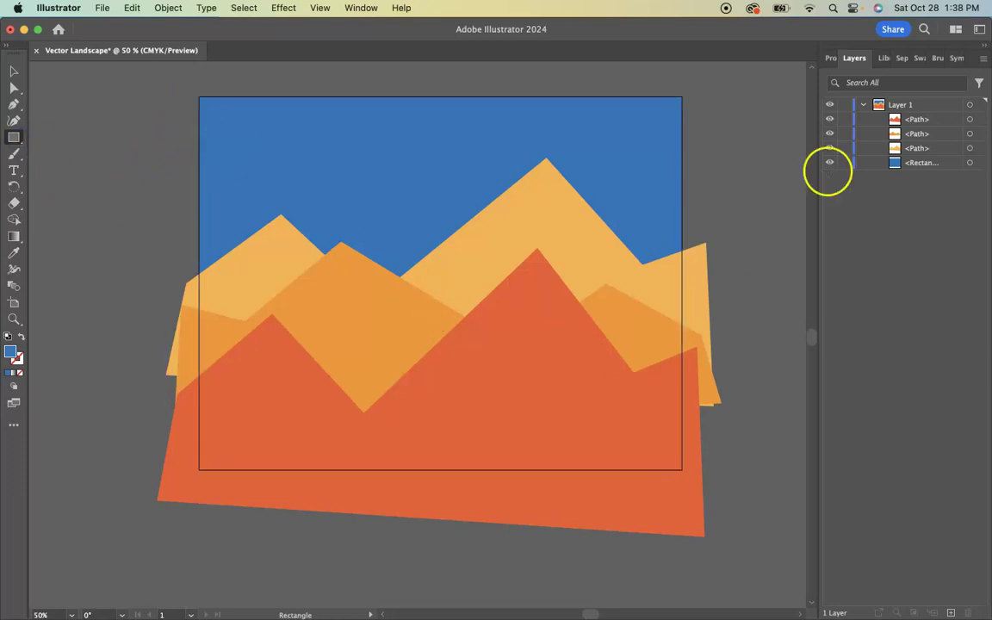
{"action": "left_click", "coordinate": [832, 59]}
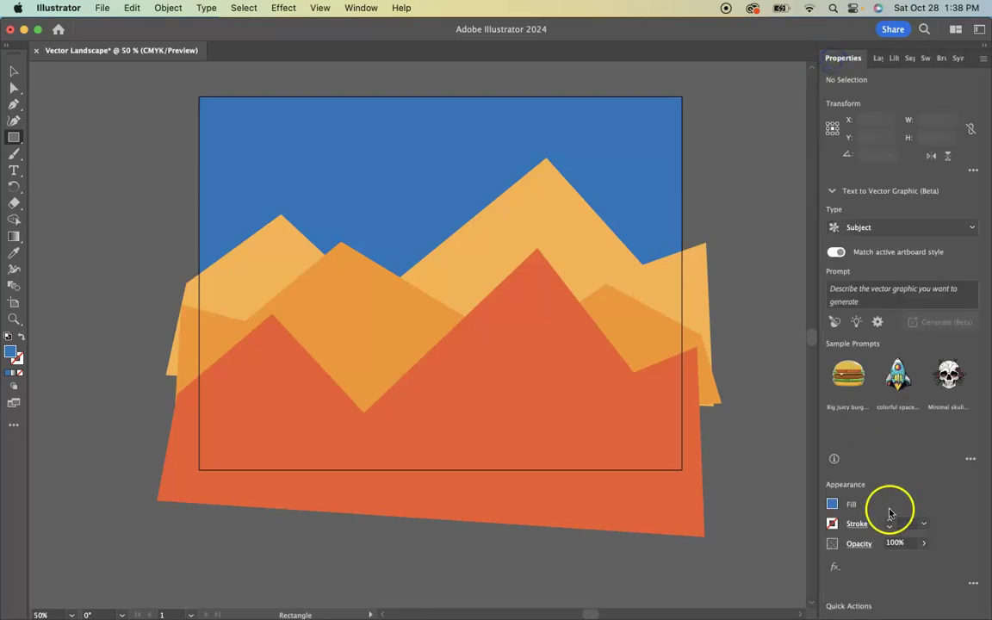
{"action": "left_click", "coordinate": [833, 506]}
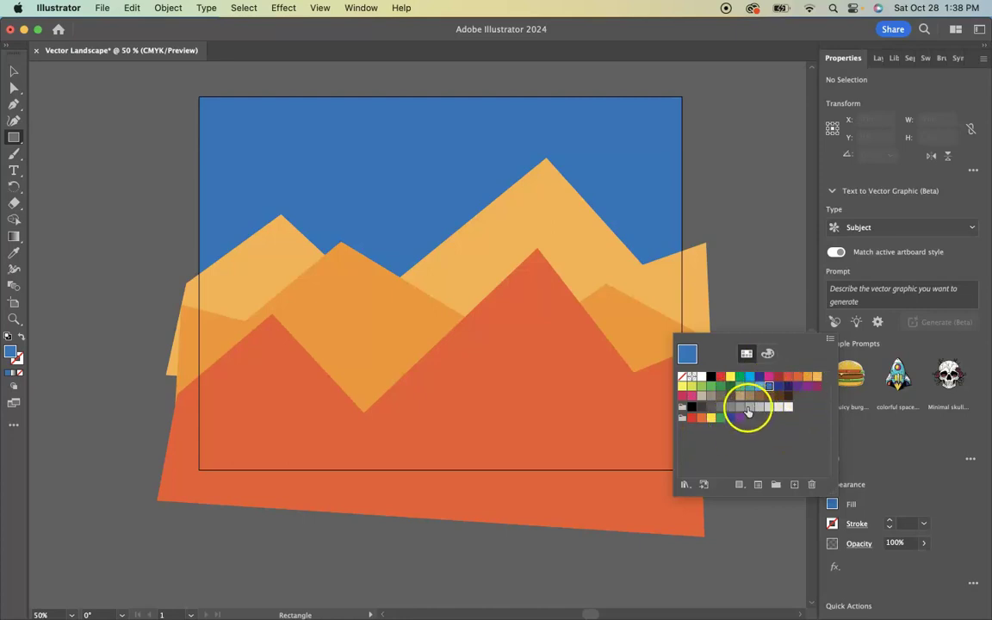
{"action": "left_click", "coordinate": [817, 385]}
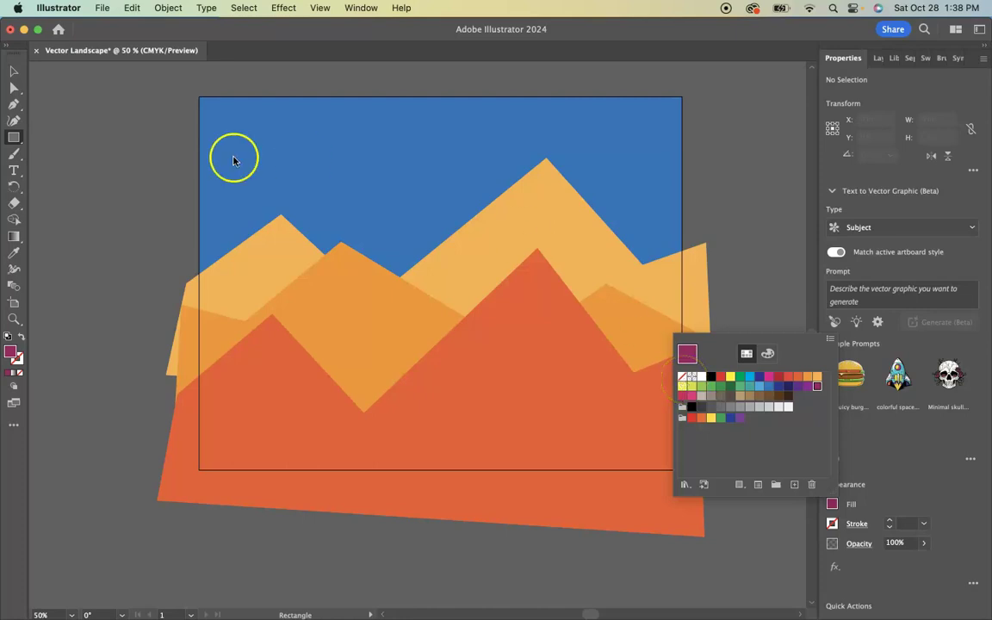
{"action": "left_click", "coordinate": [201, 102]}
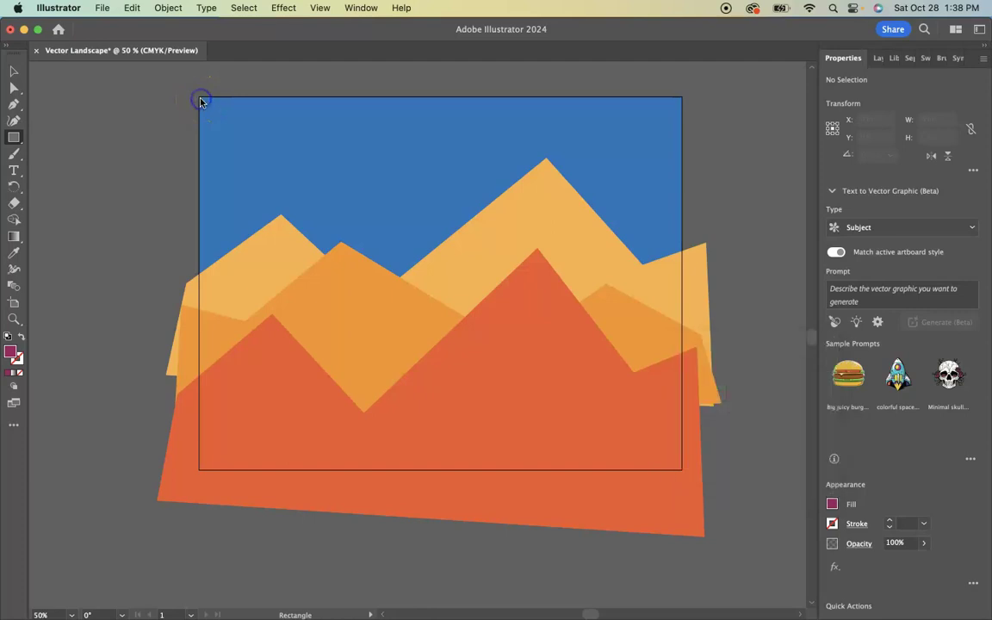
{"action": "left_click_drag", "start_coordinate": [199, 96], "coordinate": [683, 470]}
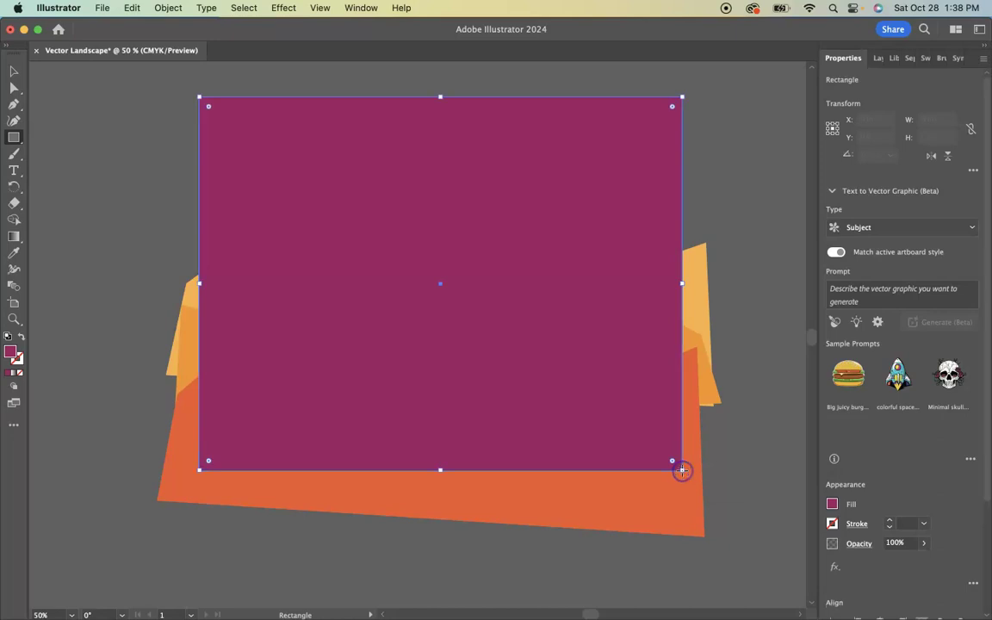
Select all the artwork and make a clipping mask from the magenta-purple rectangle to trim the mountains to the artboard
{"action": "left_click", "coordinate": [880, 62]}
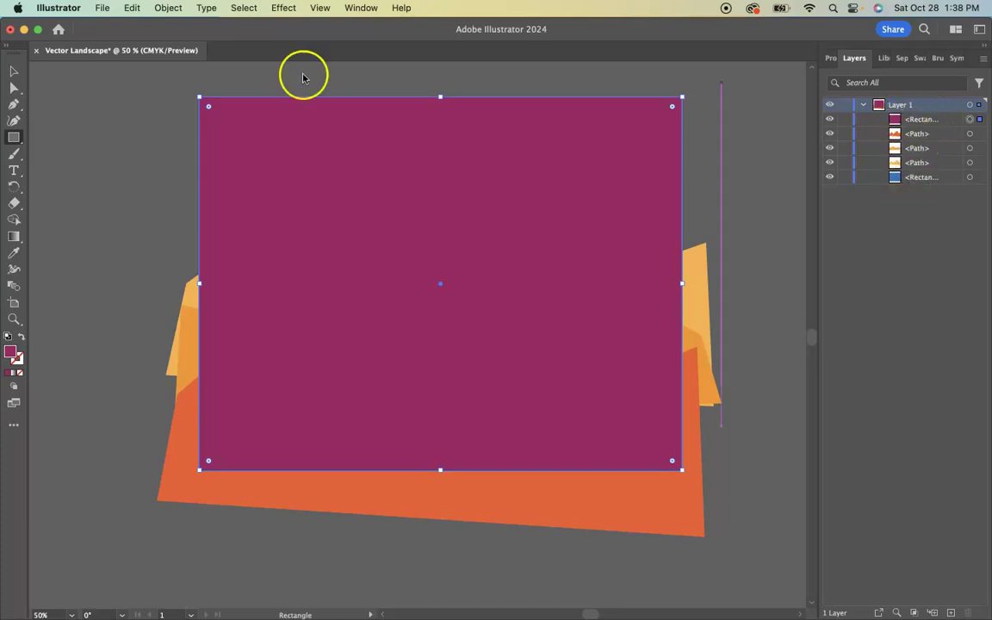
{"action": "left_click", "coordinate": [14, 72]}
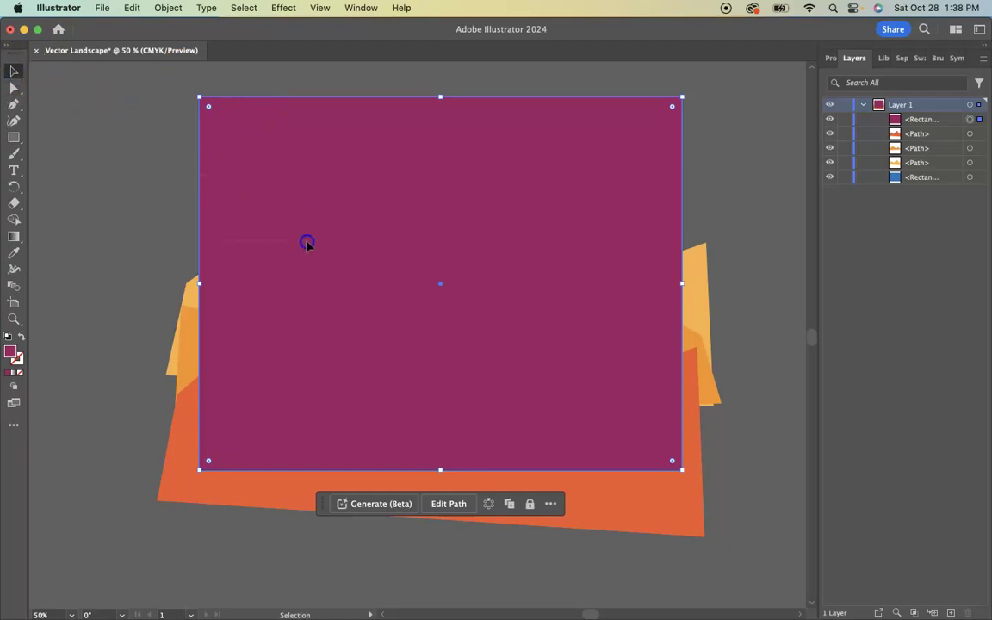
{"action": "key", "text": "super+a"}
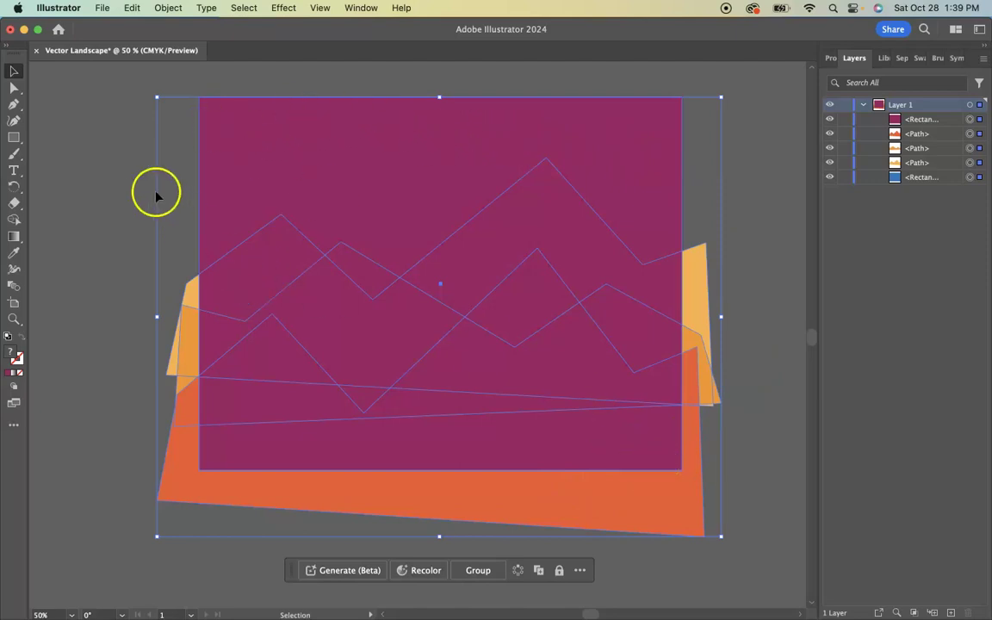
{"action": "right_click", "coordinate": [464, 217]}
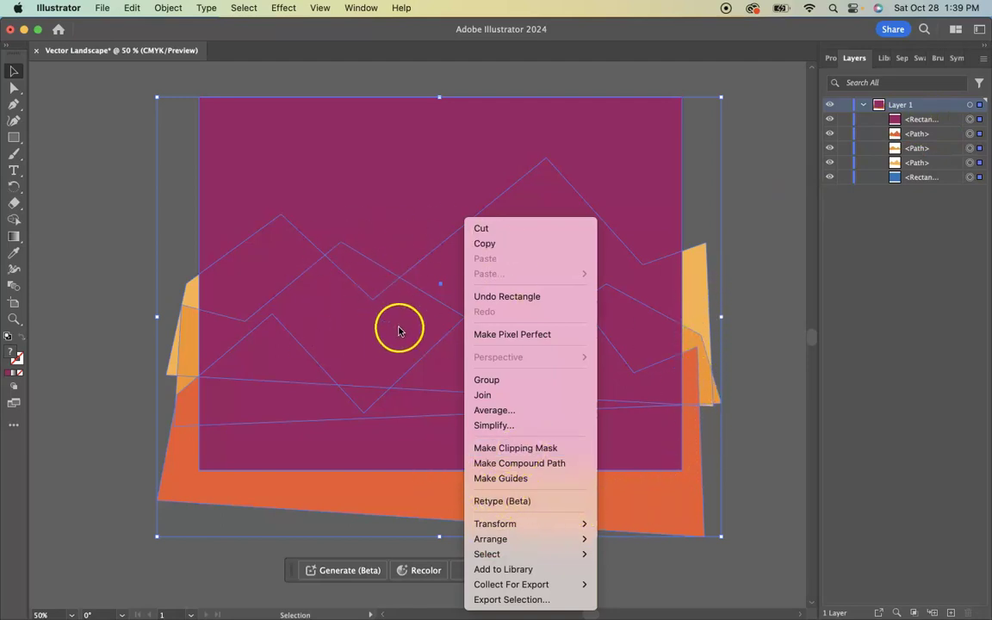
{"action": "left_click", "coordinate": [498, 448]}
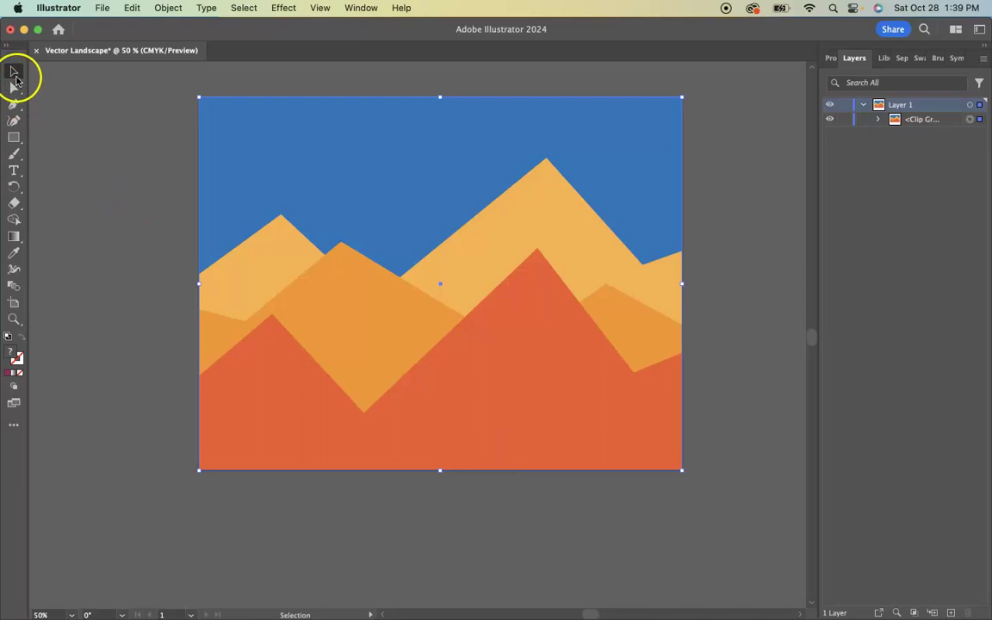
{"action": "left_click", "coordinate": [93, 179]}
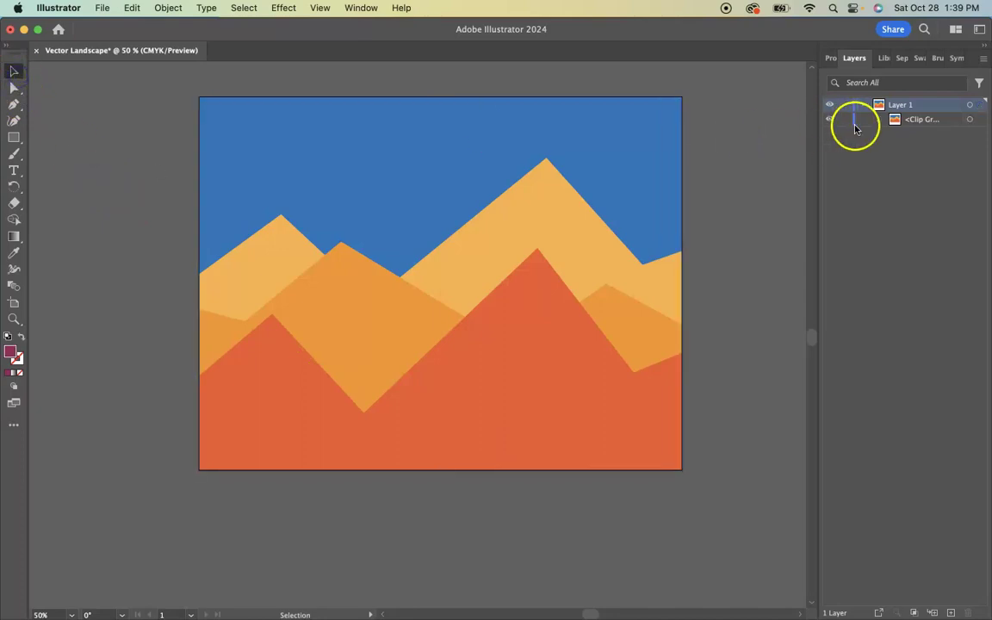
Expand the clip group in Layer 1 to examine its mask rectangle and the clipped landscape shapes
{"action": "left_click", "coordinate": [877, 121]}
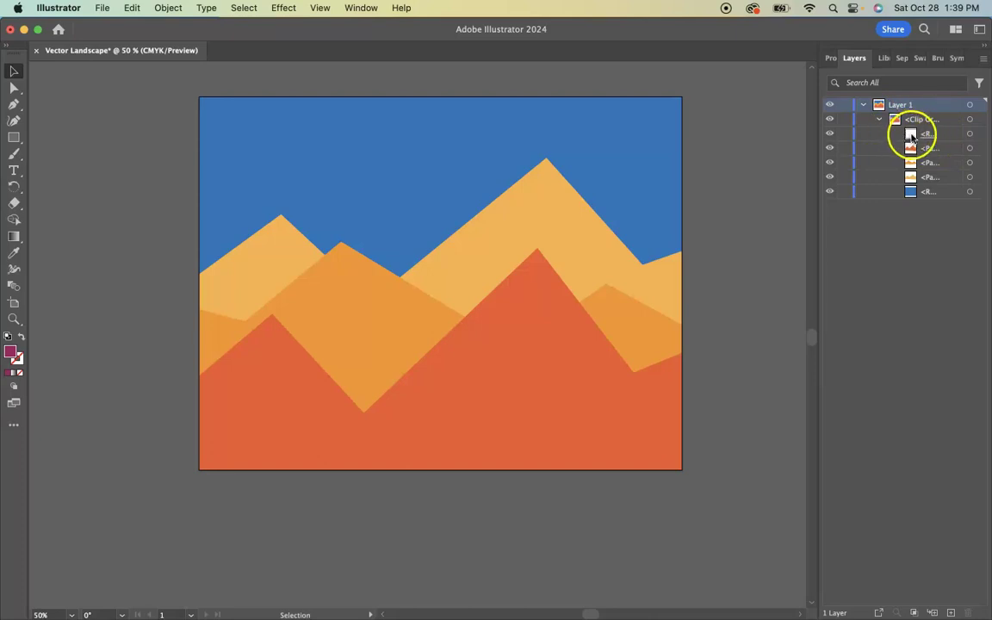
{"action": "left_click_drag", "start_coordinate": [345, 244], "coordinate": [139, 224]}
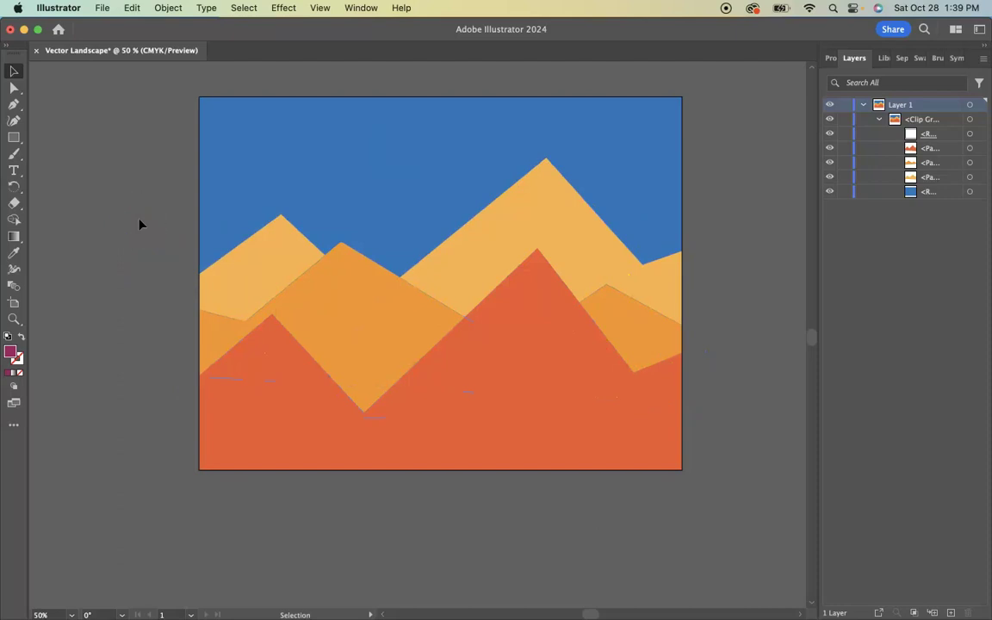
{"action": "left_click", "coordinate": [143, 222]}
{"action": "left_click_drag", "start_coordinate": [523, 344], "coordinate": [151, 266]}
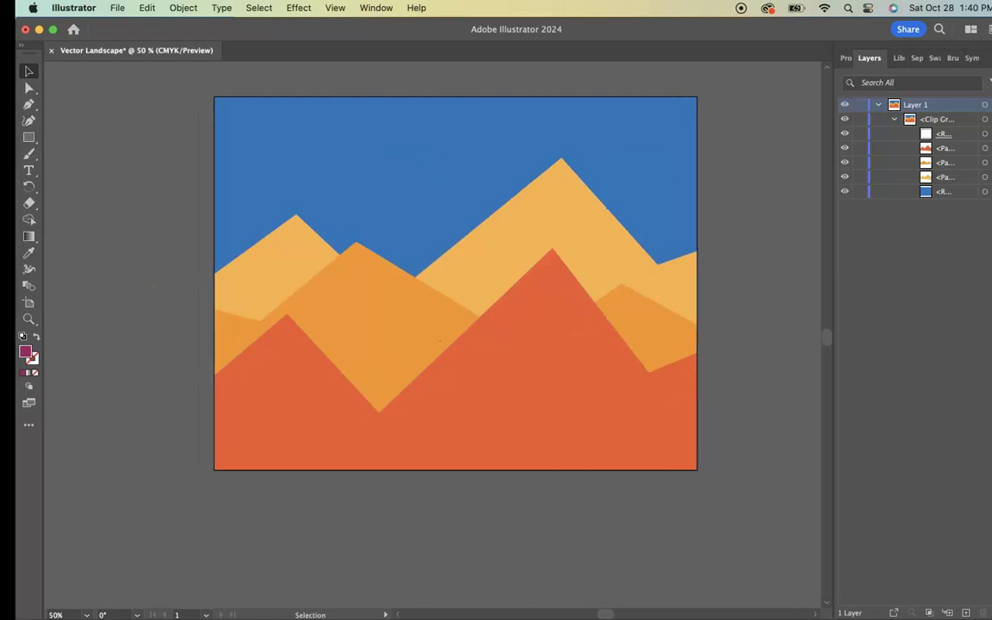
Switch to the Google Slides presentation with the complex landscape example
{"action": "key", "text": "ctrl+Right"}
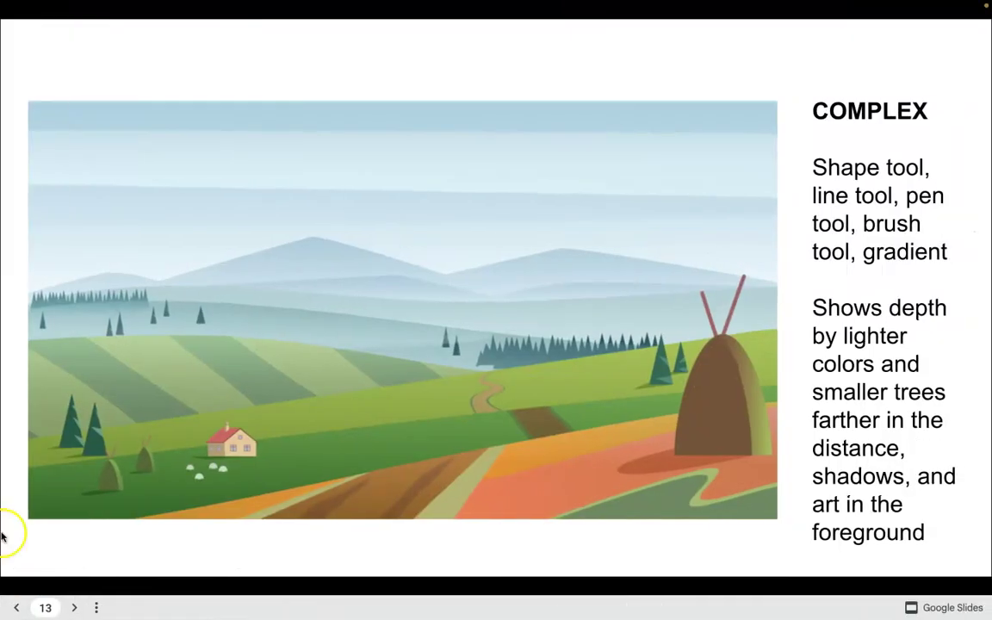